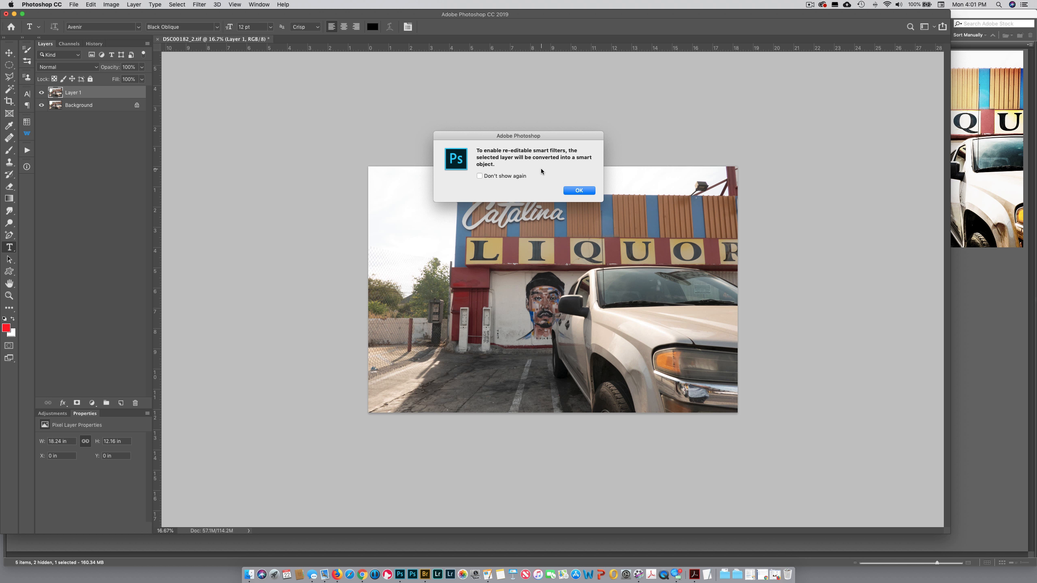
Convert Layer 1 to a smart object and open it in the Camera Raw Filter in a full-screen window
click(578, 191)
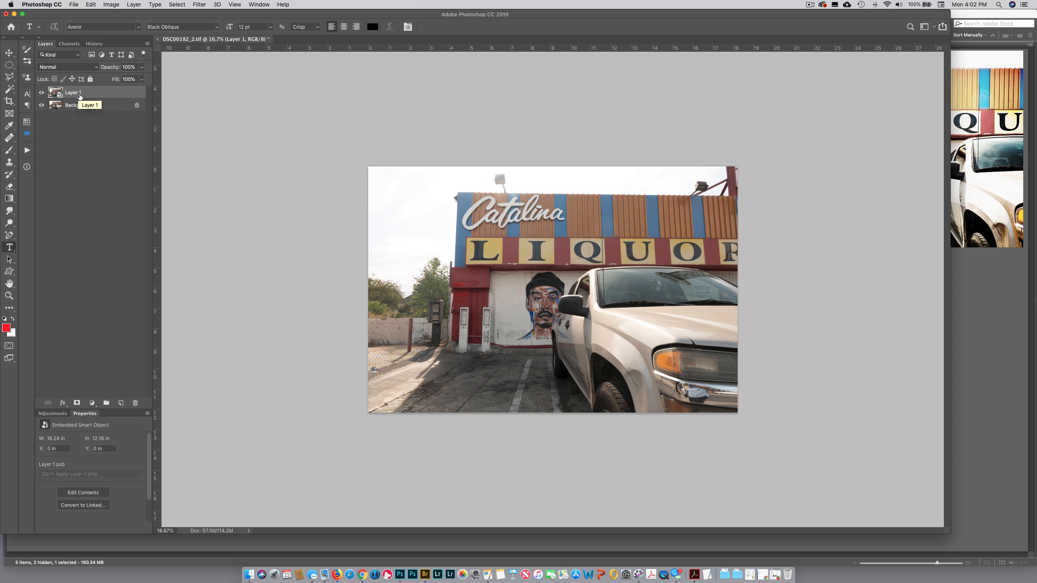
click(195, 4)
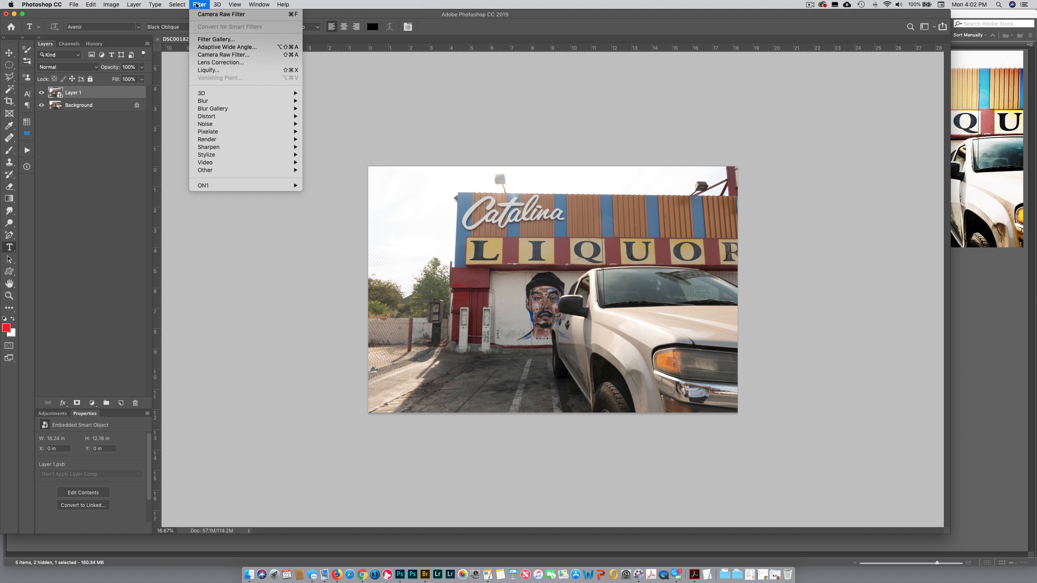
click(217, 55)
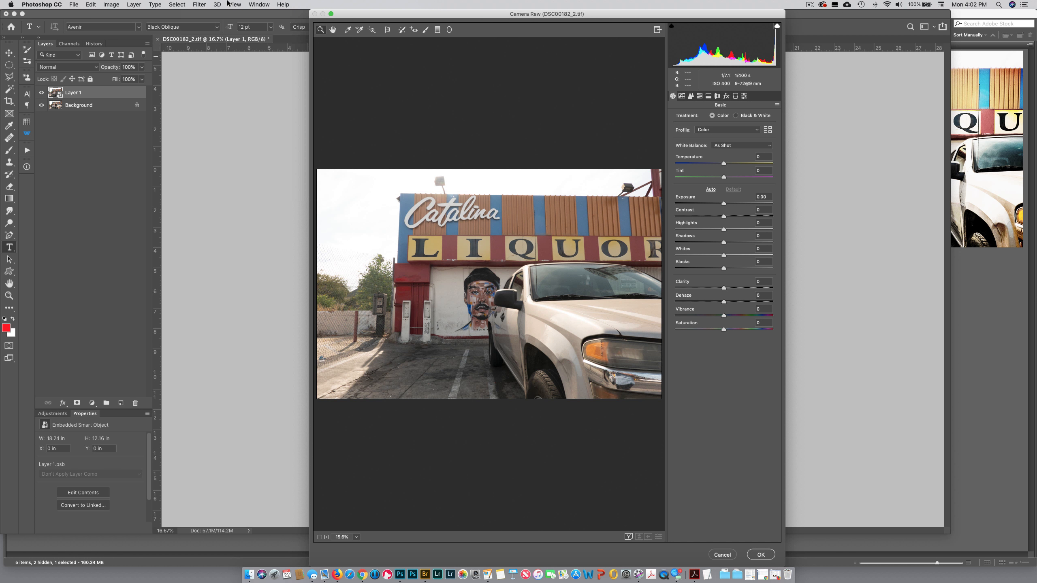
click(330, 14)
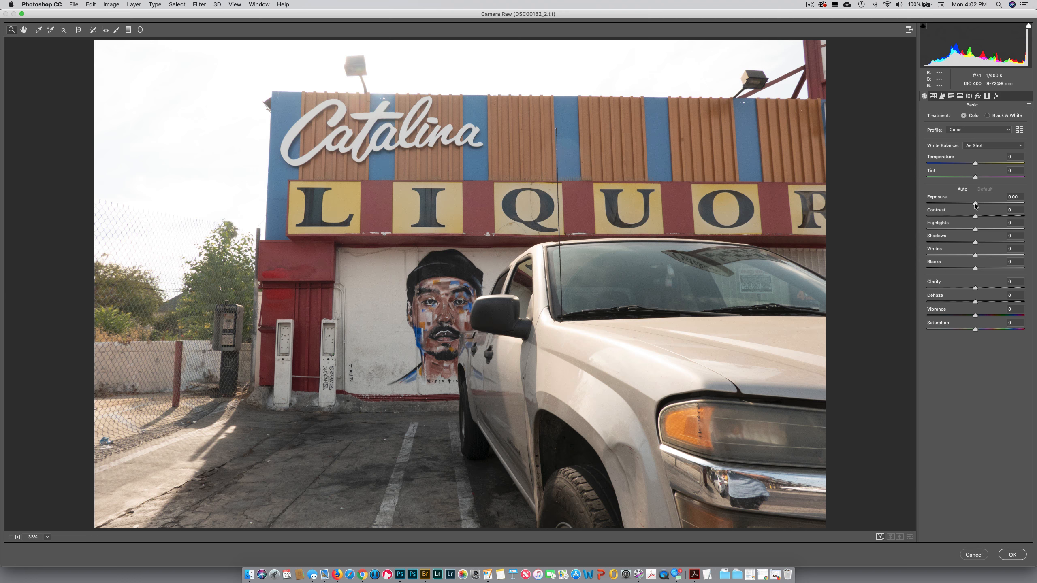
drag(975, 268, 966, 268)
drag(975, 241, 893, 221)
mouse_move(976, 216)
mouse_down()
mouse_move(993, 214)
mouse_move(982, 216)
mouse_up()
drag(976, 203, 980, 204)
drag(976, 289, 991, 288)
drag(975, 316, 1013, 316)
drag(976, 330, 978, 330)
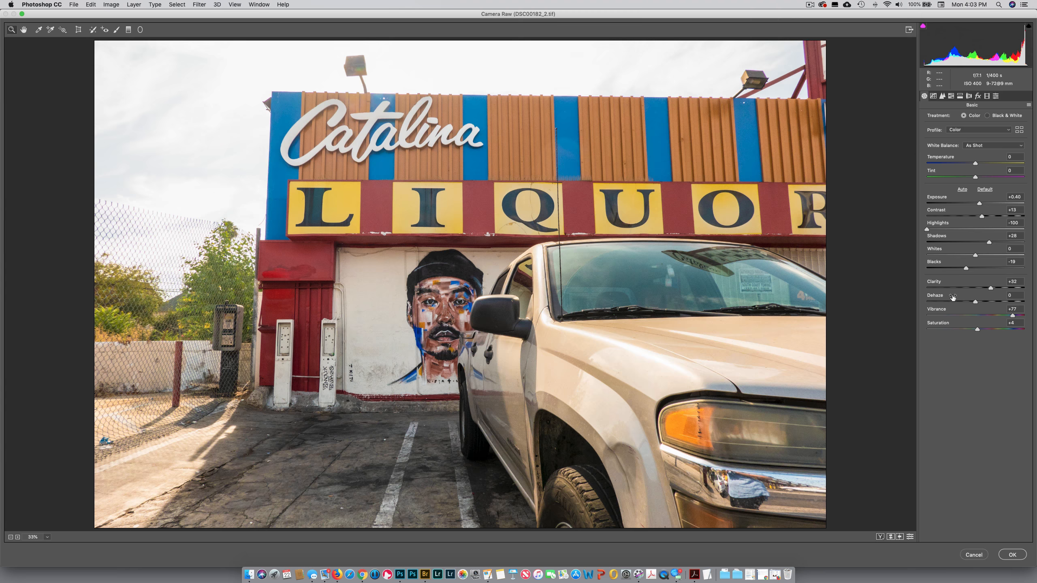
drag(977, 329, 927, 329)
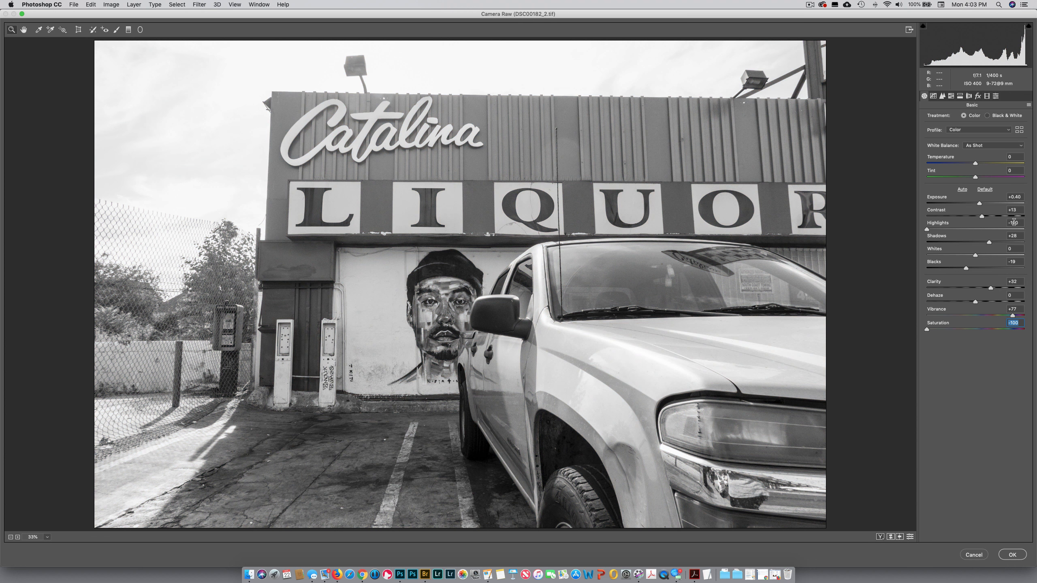
click(1029, 104)
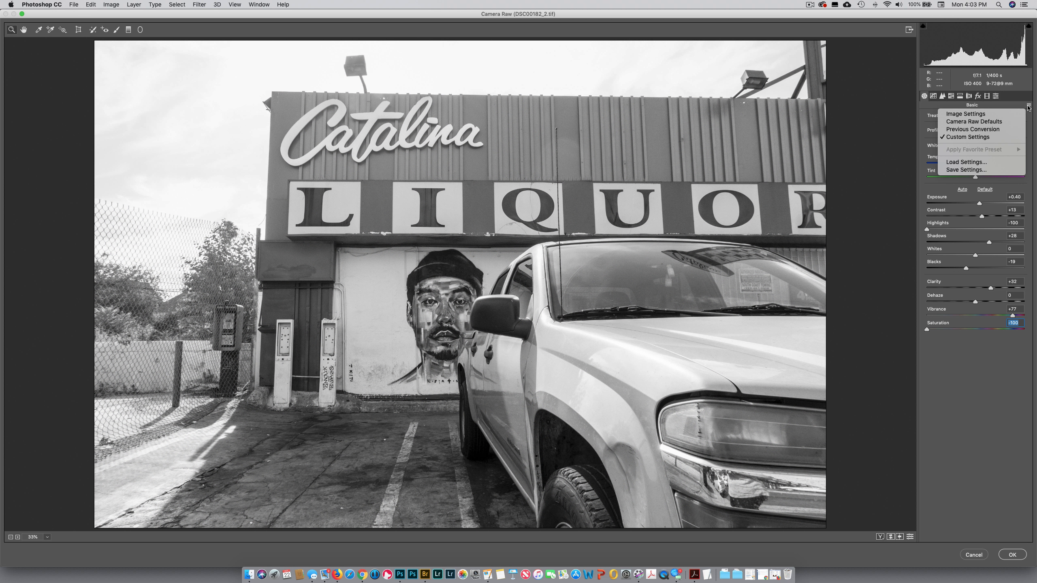
click(1012, 123)
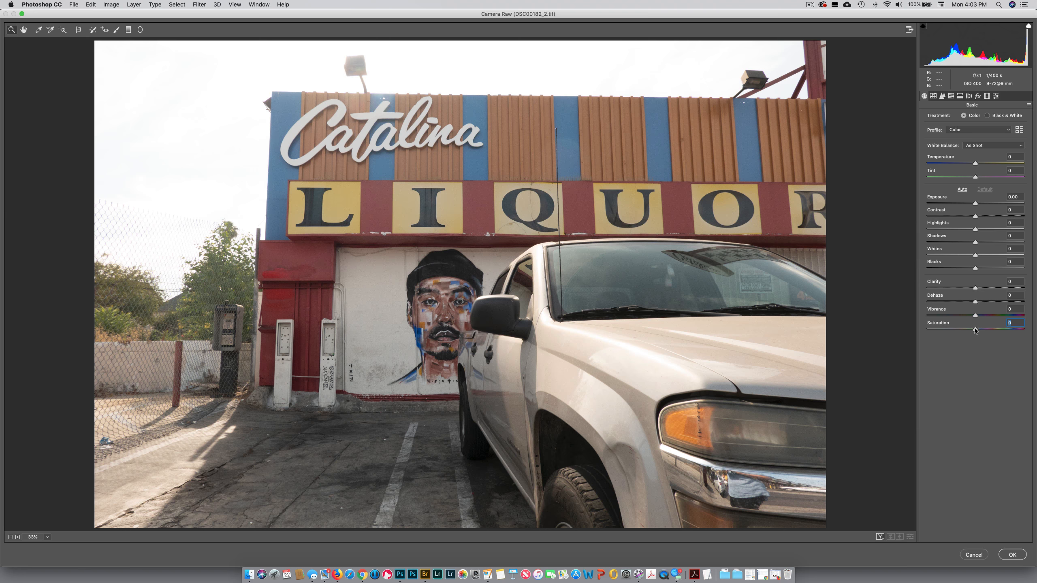
Desaturate the photo with Saturation -100, then set Clarity to +21, Blacks to -21 and Whites to -89
drag(974, 327, 911, 328)
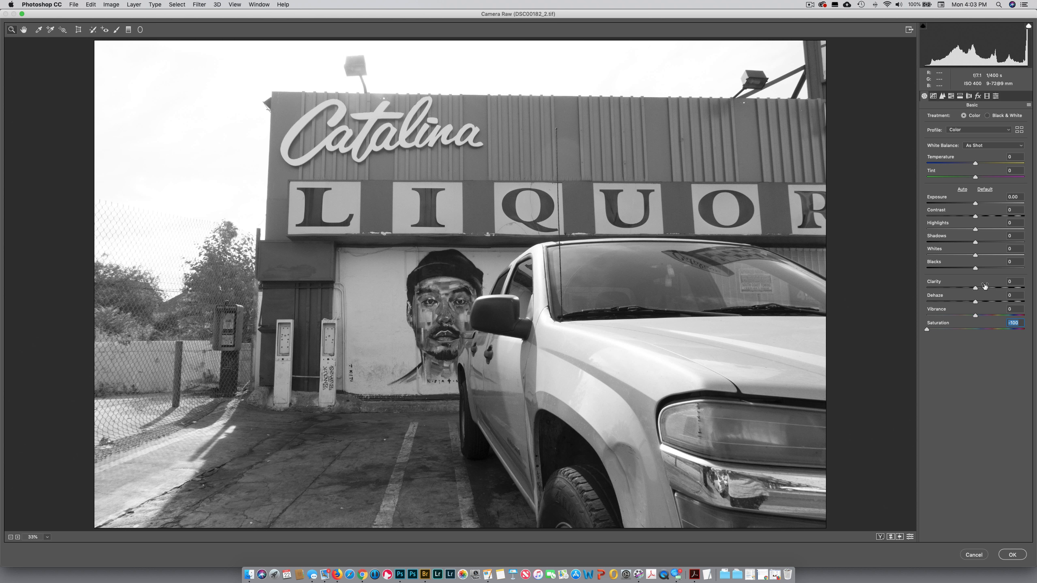
drag(978, 288, 987, 289)
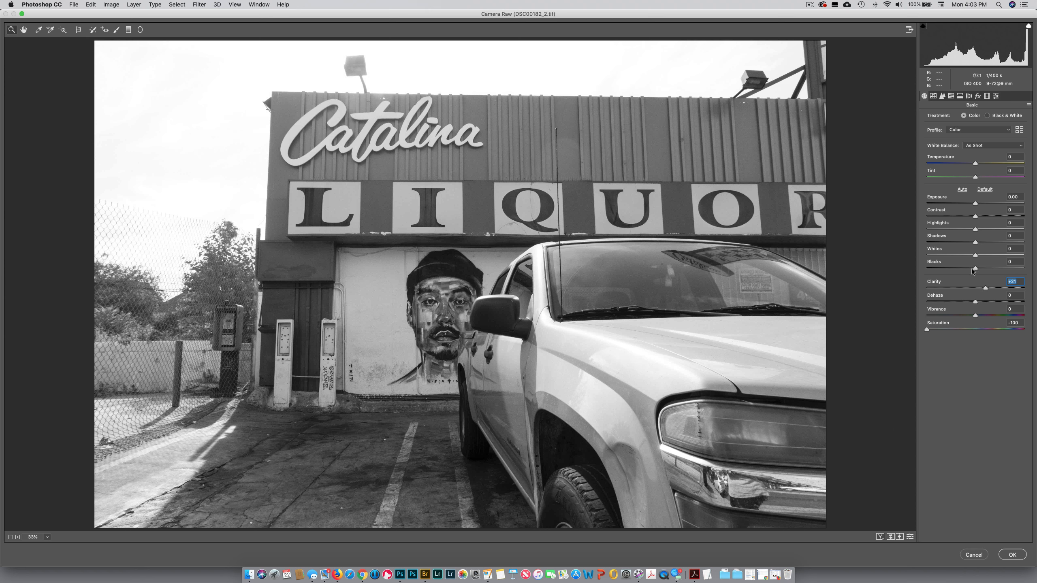
drag(976, 269, 873, 248)
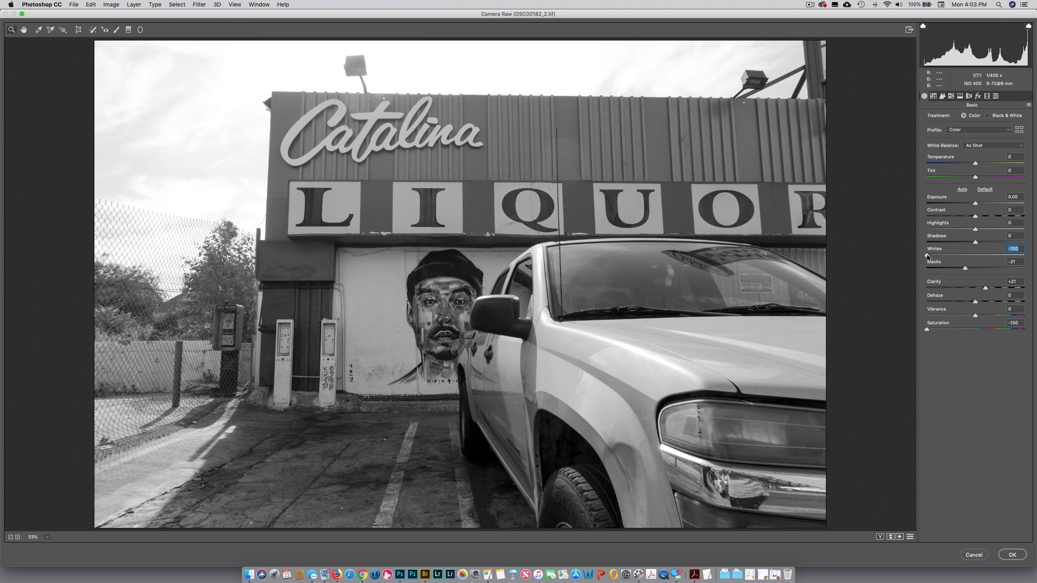
mouse_move(928, 256)
mouse_down()
mouse_move(942, 258)
mouse_move(932, 256)
mouse_up()
Set Contrast to +14, Exposure to +0.50 and Shadows to -16, keeping Vibrance at 0
mouse_move(976, 215)
mouse_down()
mouse_move(1008, 216)
mouse_move(983, 216)
mouse_up()
drag(975, 204, 981, 204)
drag(976, 243, 968, 243)
drag(976, 316, 1025, 317)
double_click(1025, 316)
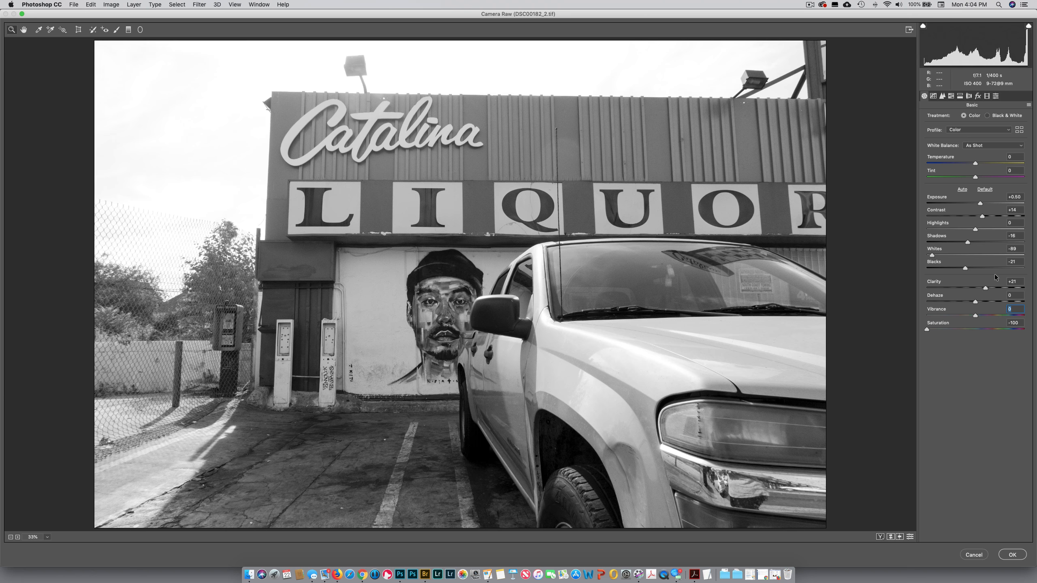
Lower the Blacks slightly further, fine-tune the Exposure, and apply the Camera Raw filter
drag(966, 268, 962, 269)
drag(980, 203, 1021, 218)
click(1013, 555)
Add a Curves adjustment layer above Layer 1 and enlarge its settings area to show the whole curve
click(92, 403)
click(52, 414)
click(52, 414)
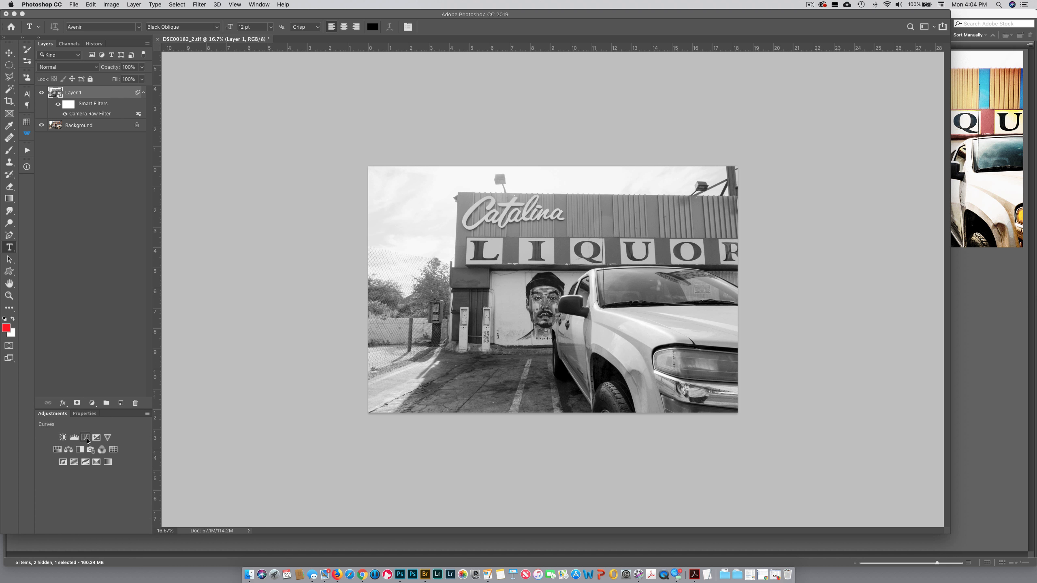
click(86, 440)
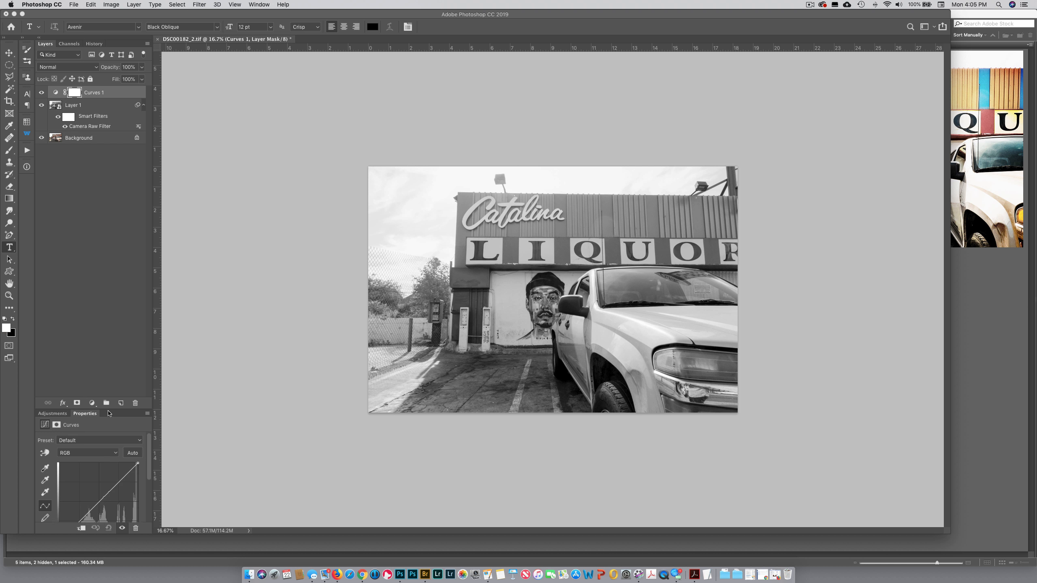
drag(109, 409, 127, 230)
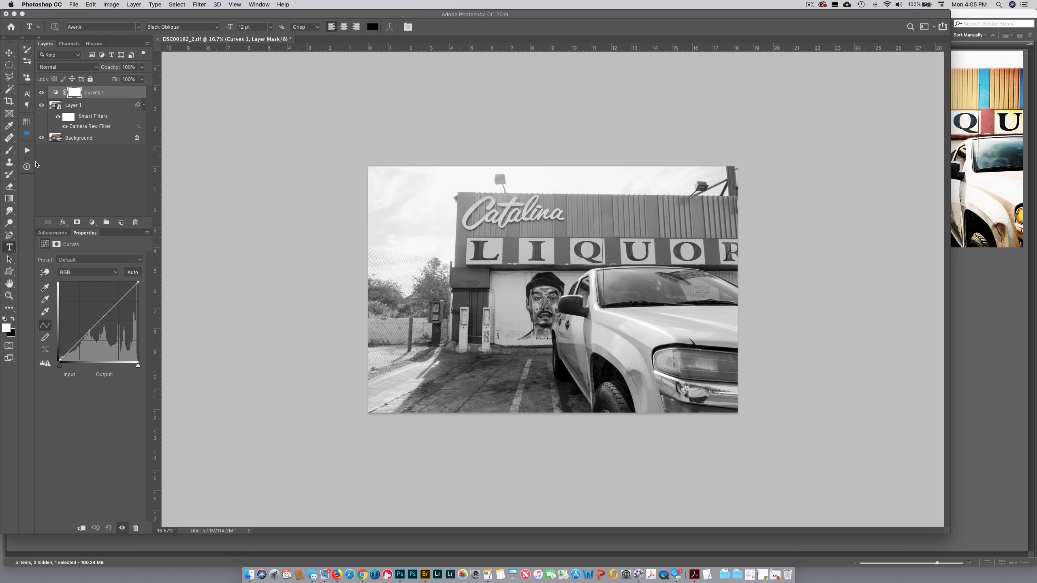
click(27, 167)
key(v)
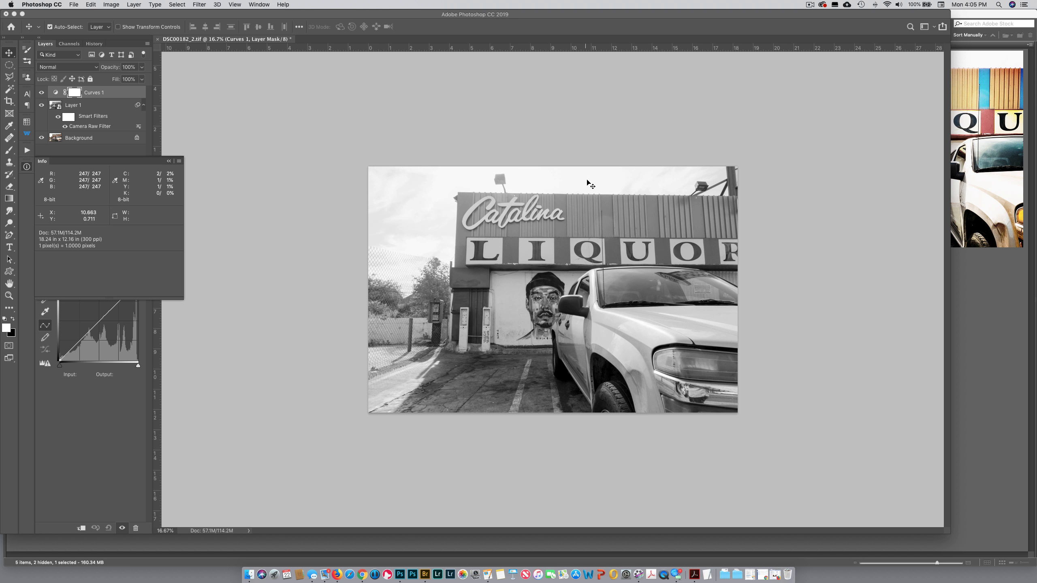
click(28, 167)
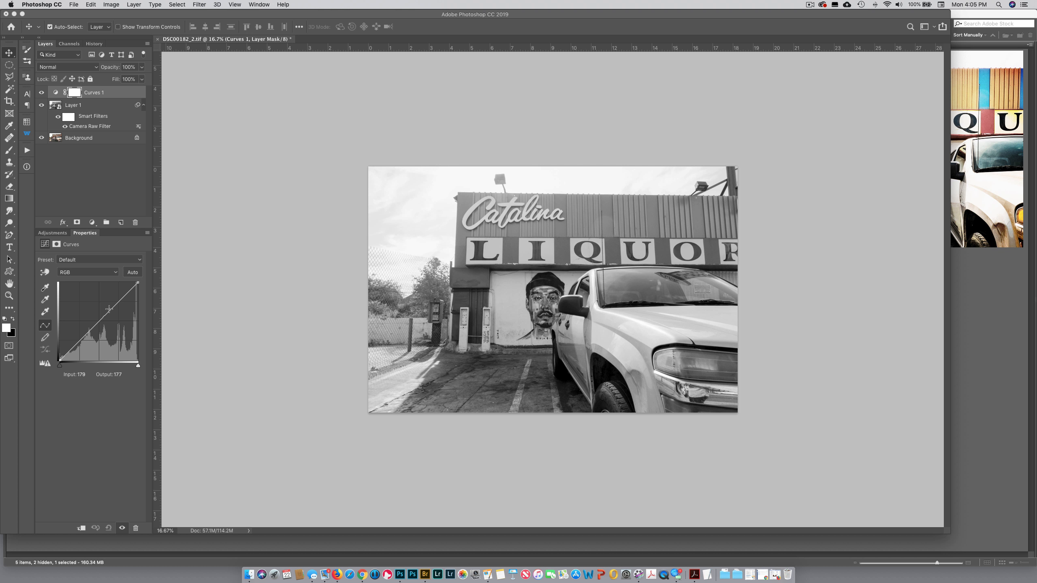
Shape an S-curve on Curves 1, raising an upper highlight point and placing the shadow point at input 99, output 72
drag(102, 319, 92, 338)
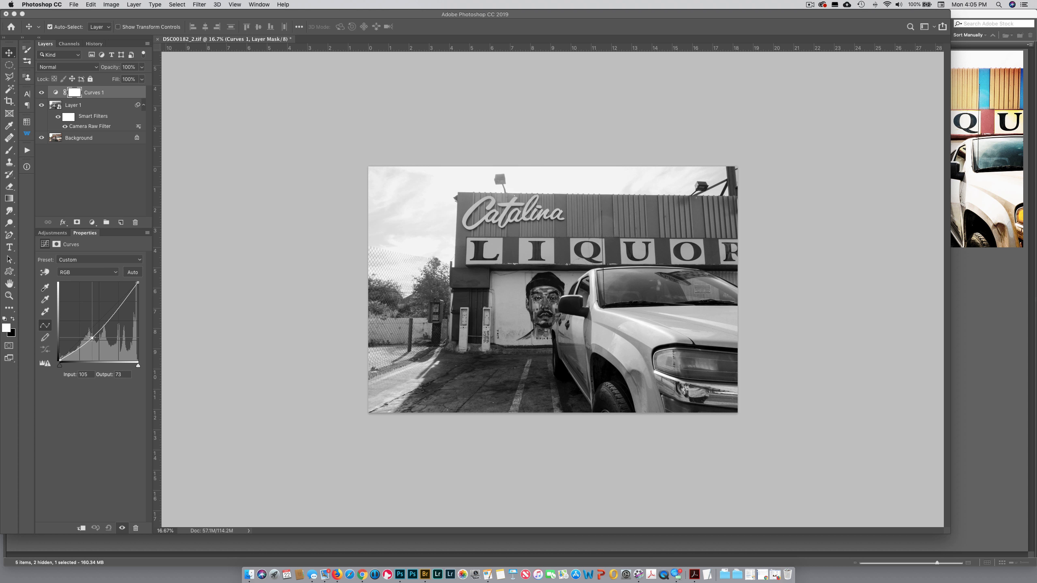
click(113, 311)
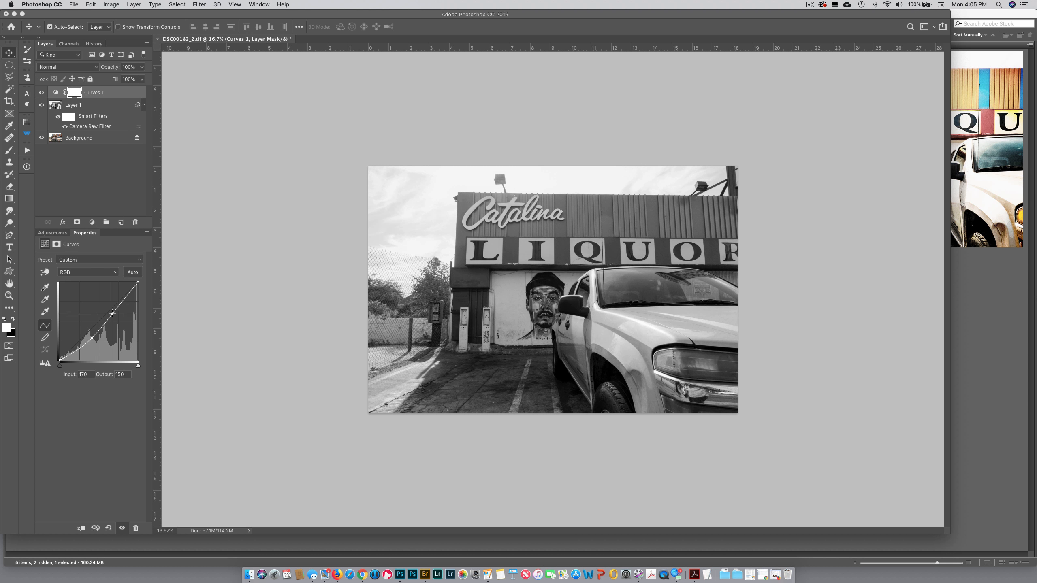
drag(113, 311, 91, 339)
key(super+plus)
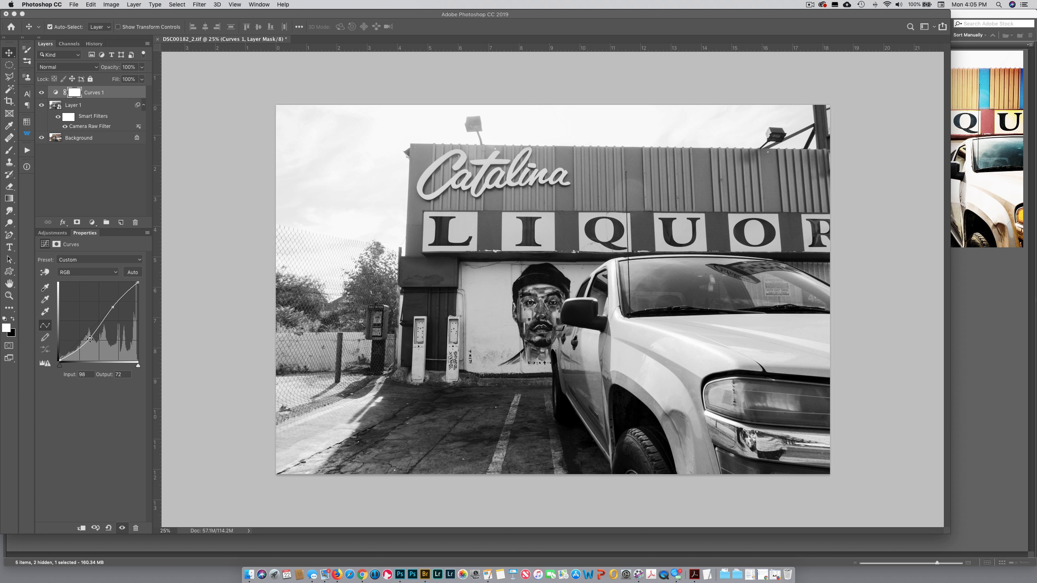
click(113, 306)
click(91, 339)
drag(91, 339, 91, 338)
Compare the photo with and without the Curves 1 adjustment
click(41, 93)
click(41, 92)
click(41, 92)
click(41, 93)
click(41, 93)
click(41, 92)
Paint black over the sky on the Curves 1 mask with a 600 px Soft Round brush at 100% opacity
key(b)
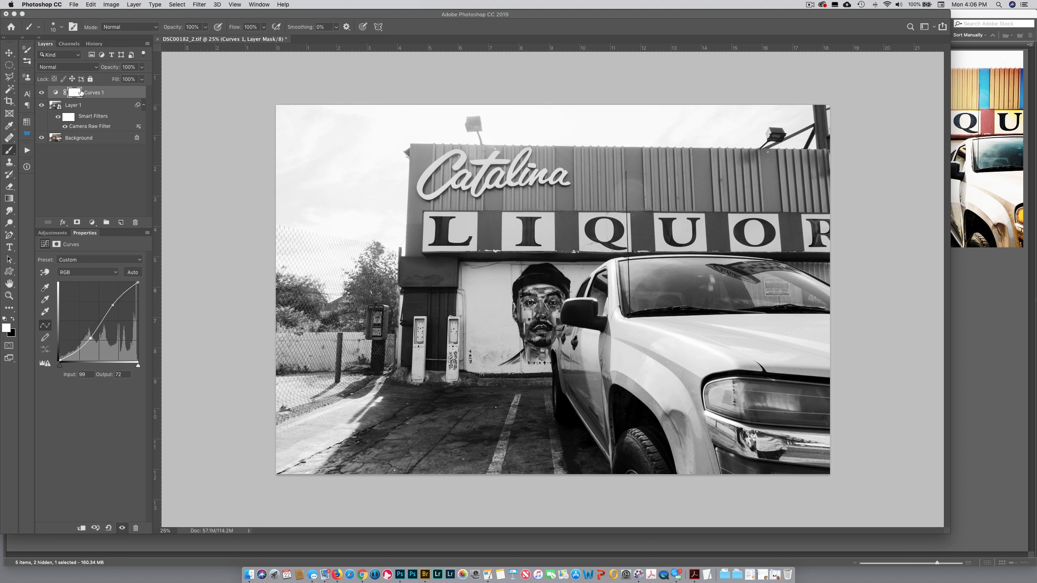
key(x)
click(52, 27)
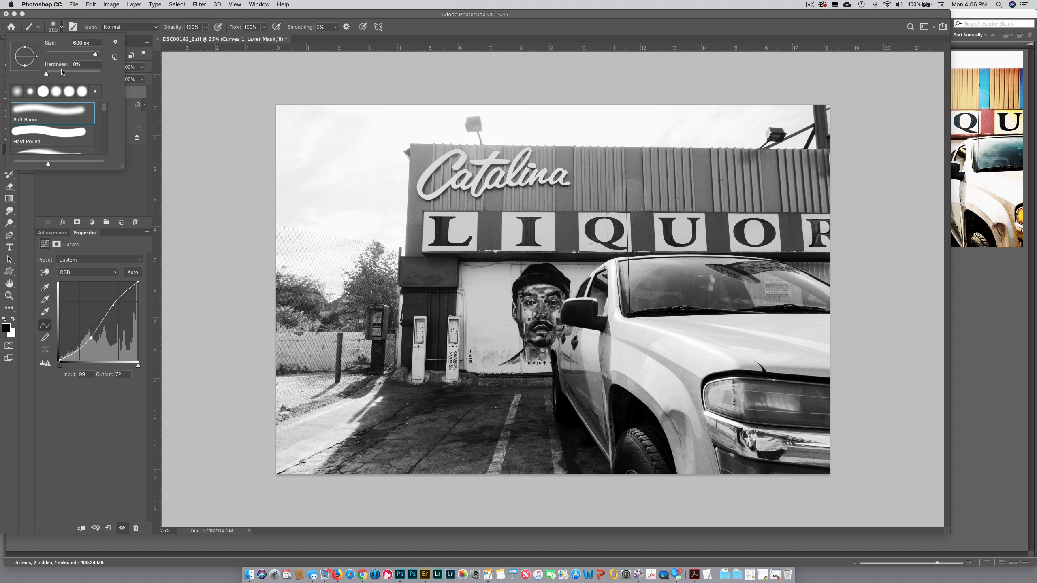
click(202, 71)
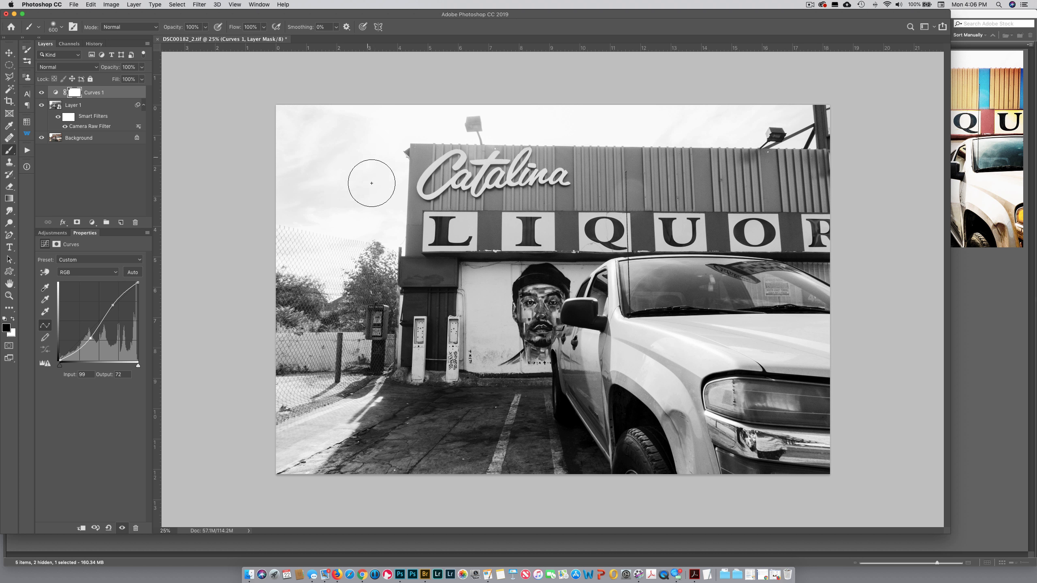
mouse_move(331, 273)
mouse_down()
mouse_move(292, 315)
mouse_move(276, 278)
mouse_move(321, 248)
mouse_up()
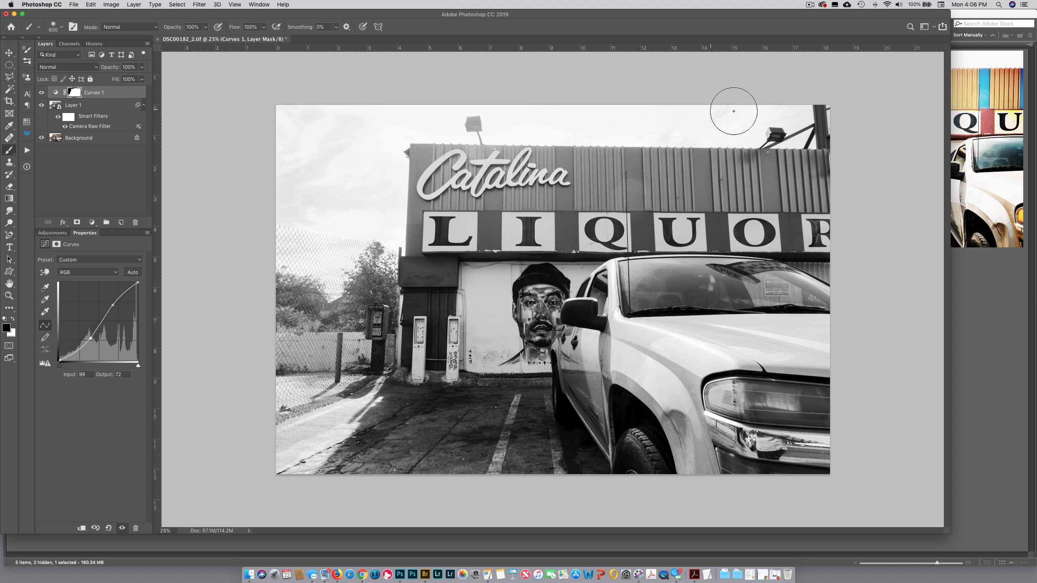
drag(828, 120, 710, 125)
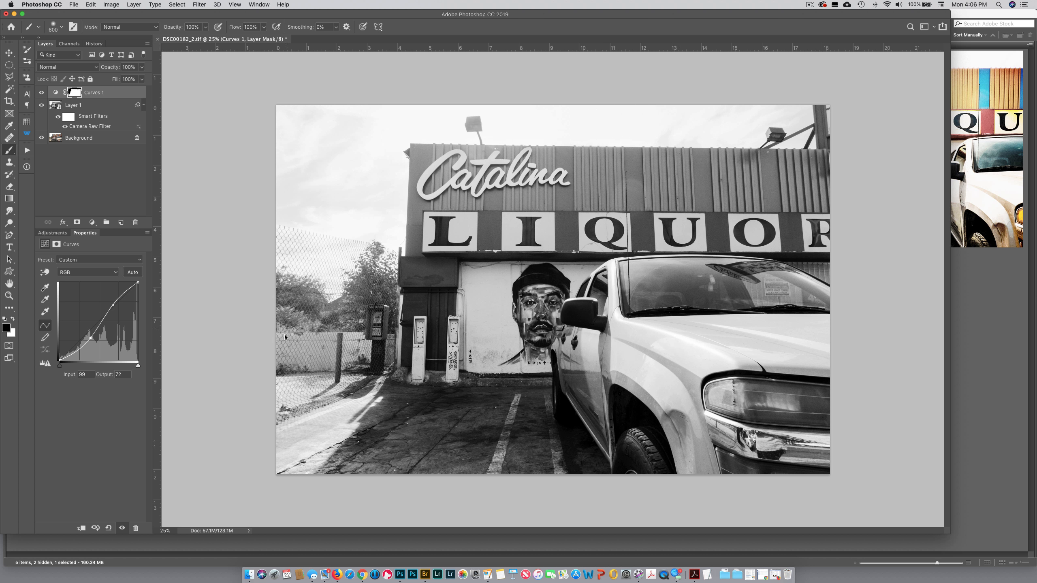
Paint white on the Curves 1 mask over the fence, trees and ground beside the building, and compare before and after
key(x)
mouse_move(282, 312)
mouse_down()
mouse_move(327, 313)
mouse_move(351, 298)
mouse_move(366, 271)
mouse_move(360, 350)
mouse_move(308, 354)
mouse_move(290, 445)
mouse_up()
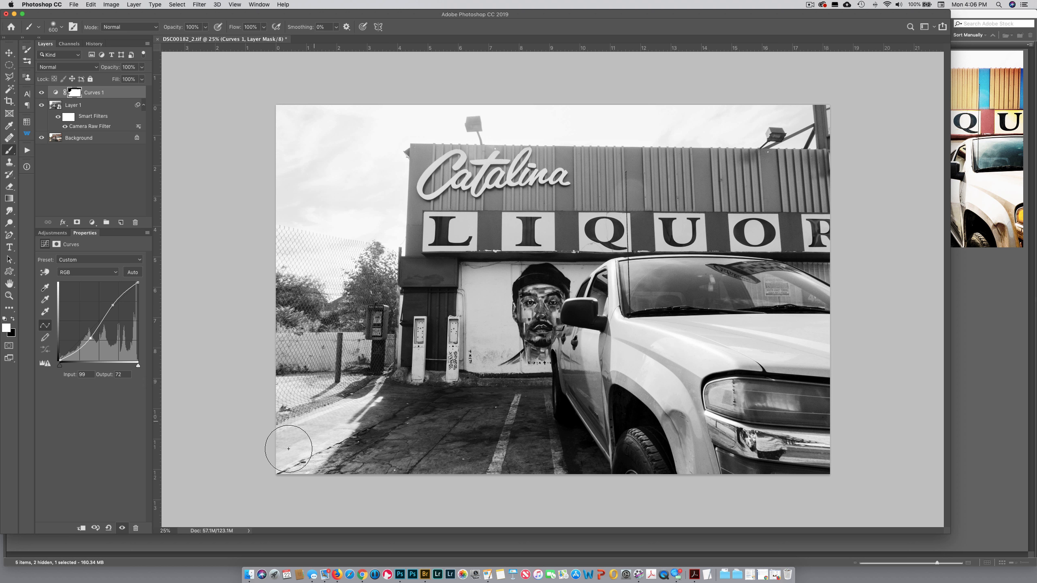
drag(372, 270, 374, 286)
click(42, 93)
click(42, 92)
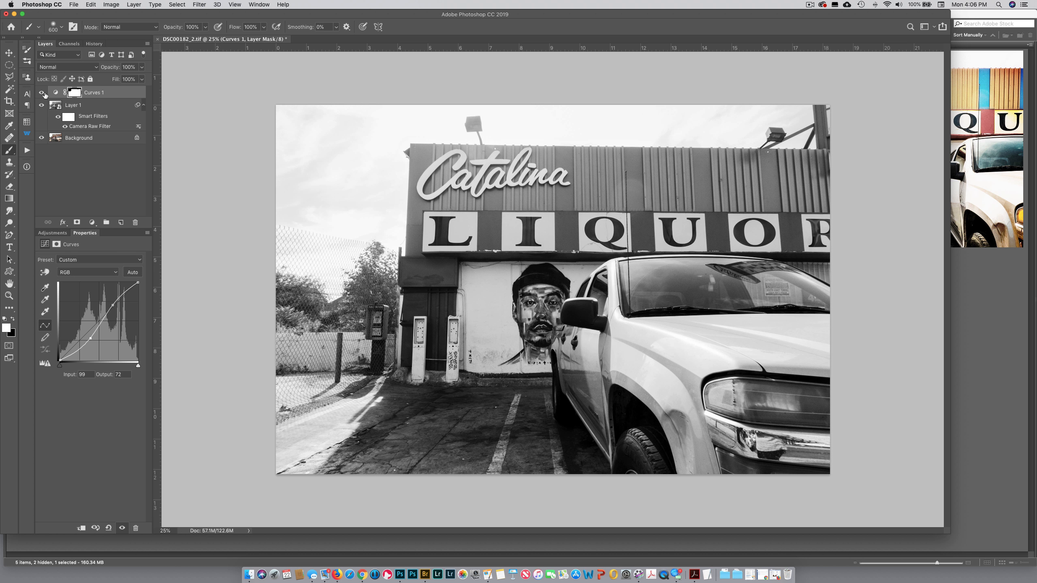
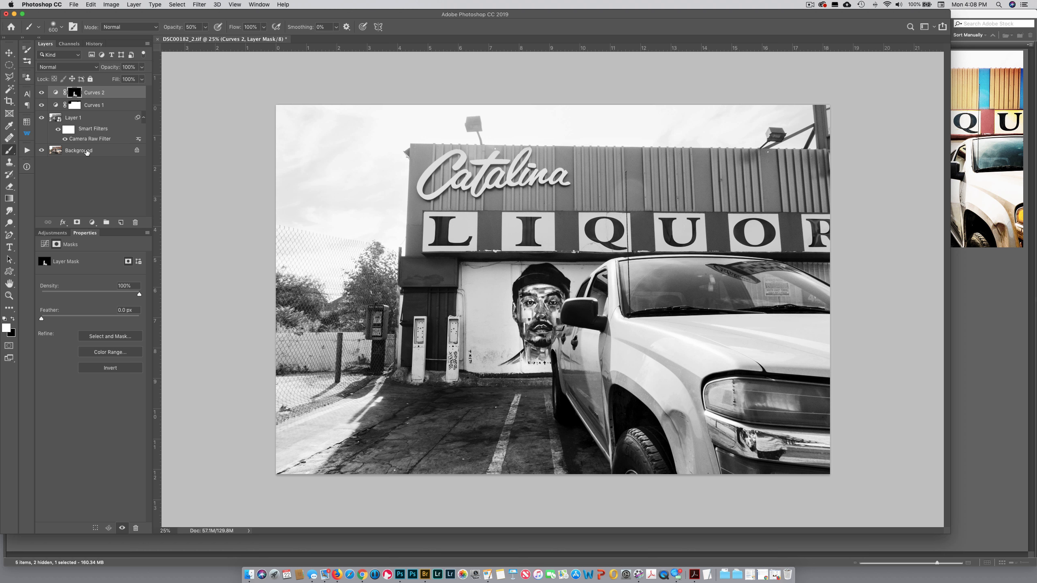
Add a Curves adjustment layer above Curves 2 and steepen its contrast from the headlight, with points at 53/44 and 163/218
click(92, 223)
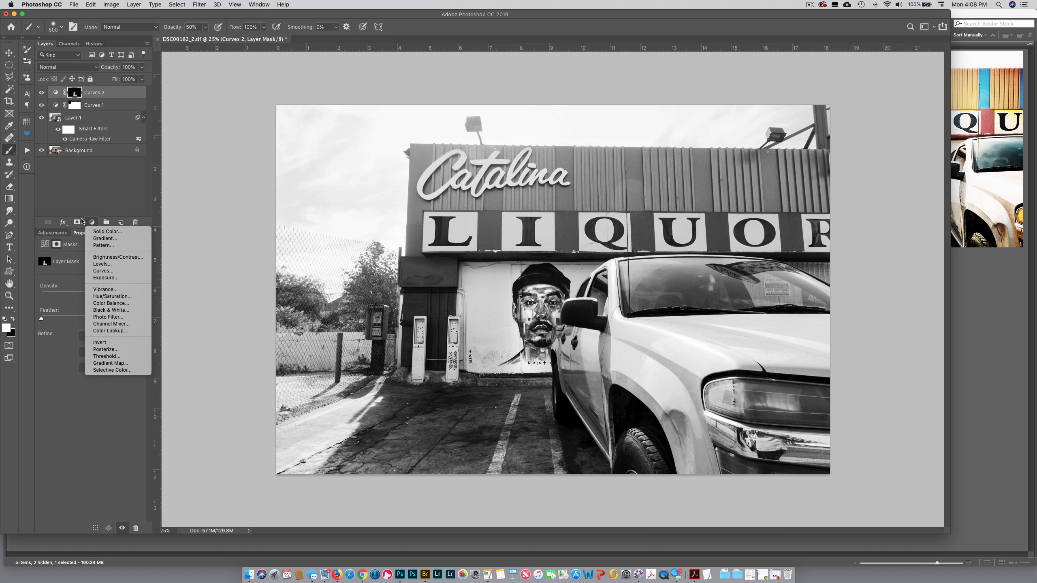
click(106, 271)
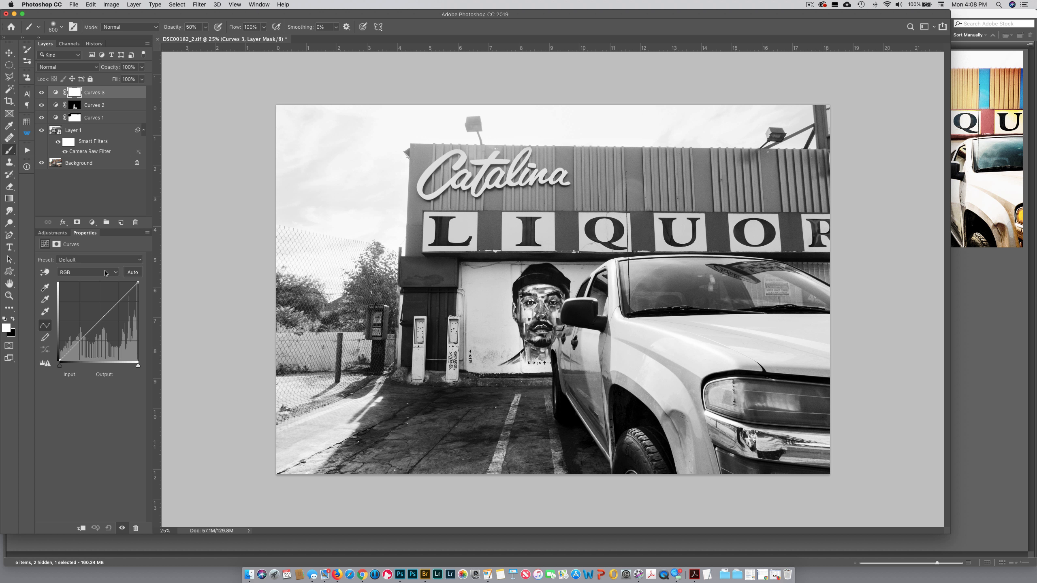
click(44, 272)
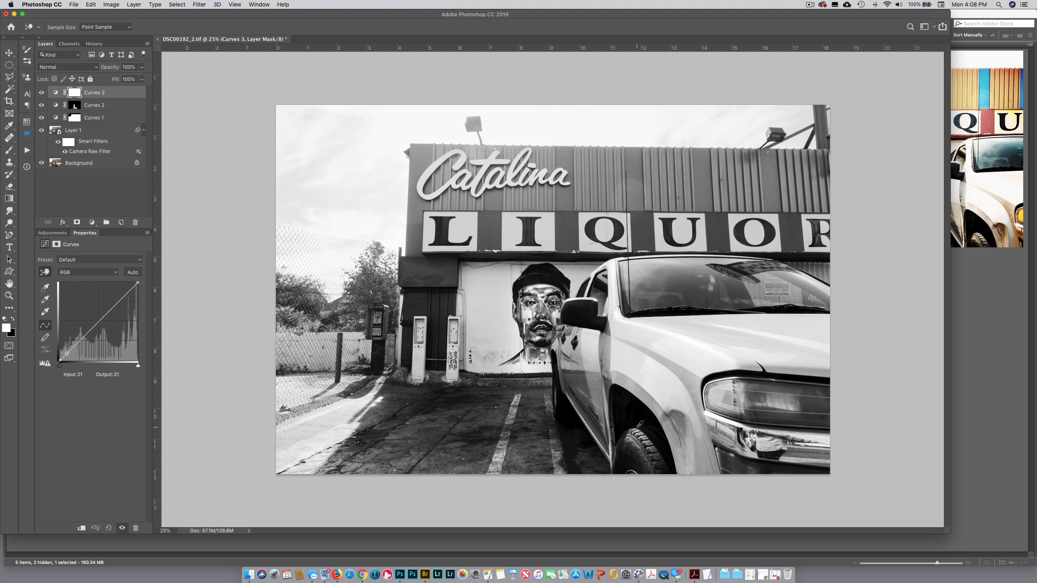
drag(788, 400, 776, 434)
click(780, 398)
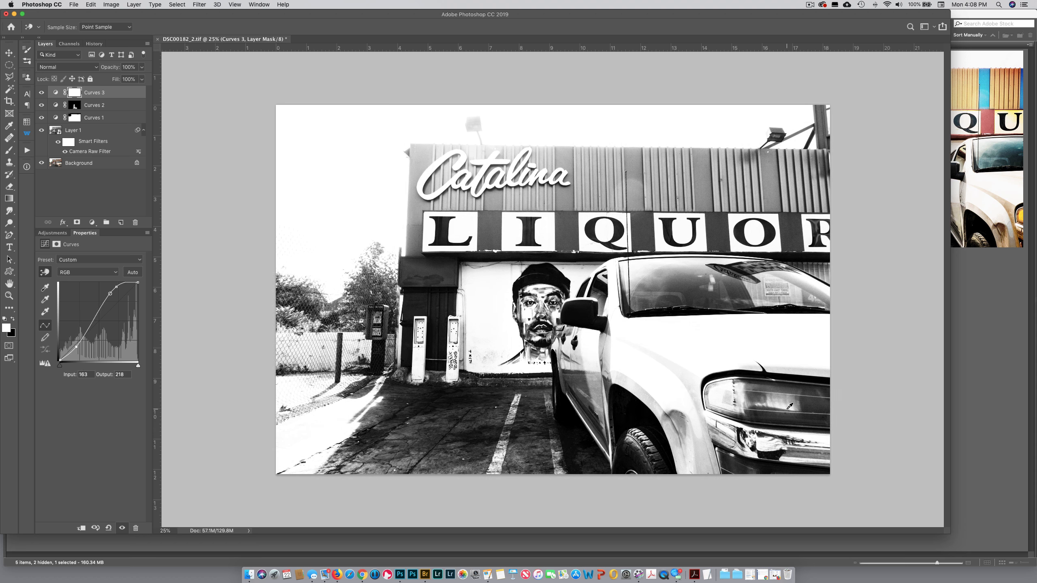
Invert the Curves 3 mask, paint white over the headlight at 50% brush opacity, and compare before and after
key(ctrl+i)
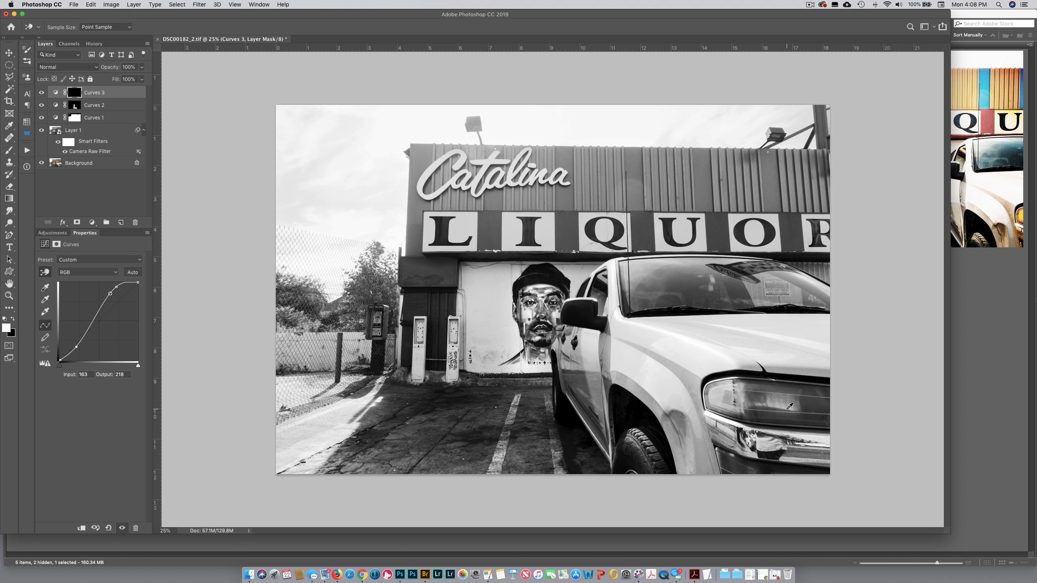
key(b)
mouse_move(786, 409)
mouse_down()
mouse_move(725, 400)
mouse_move(830, 409)
mouse_move(728, 402)
mouse_up()
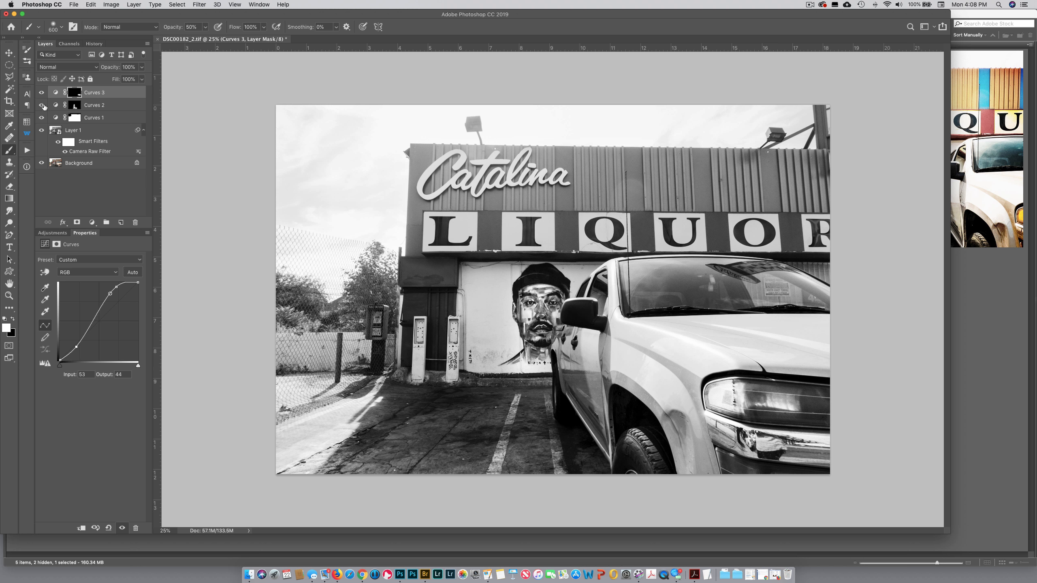
click(42, 94)
click(42, 93)
click(42, 94)
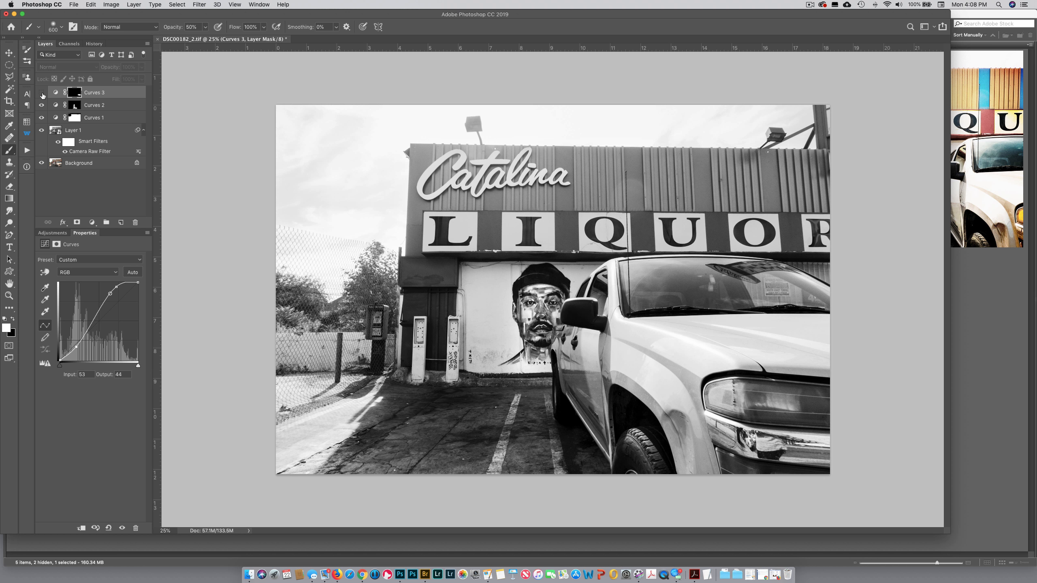
Compare the image with the Curves 3, Curves 2 and Curves 1 layers switched off and back on one by one
click(42, 93)
click(42, 93)
click(42, 93)
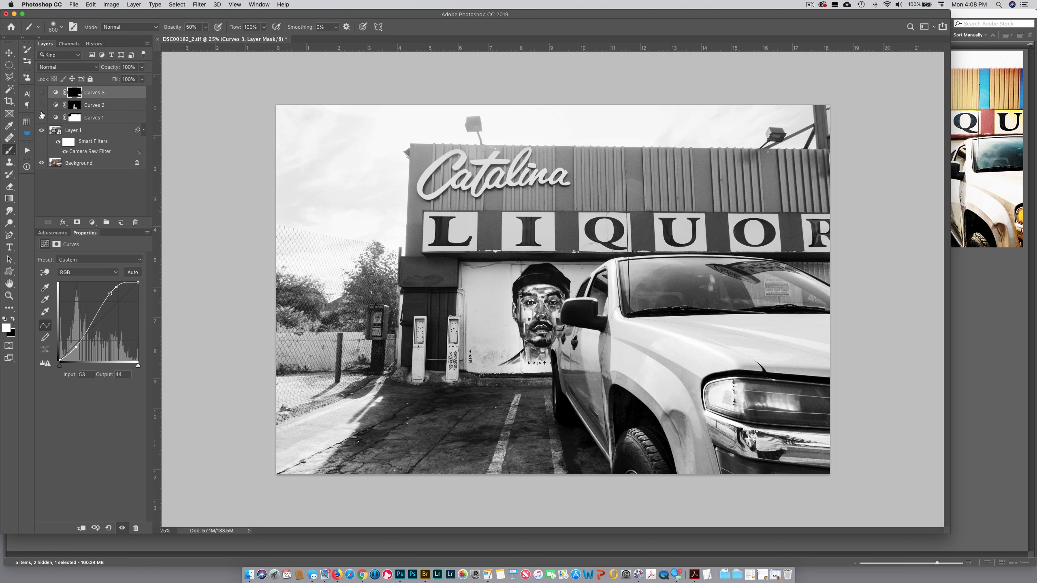
click(41, 117)
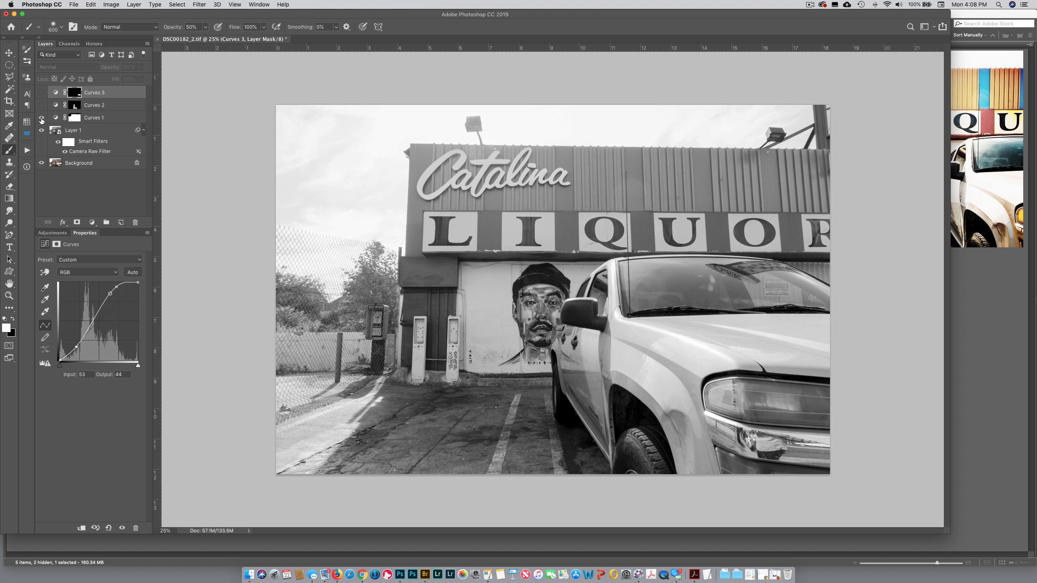
click(42, 117)
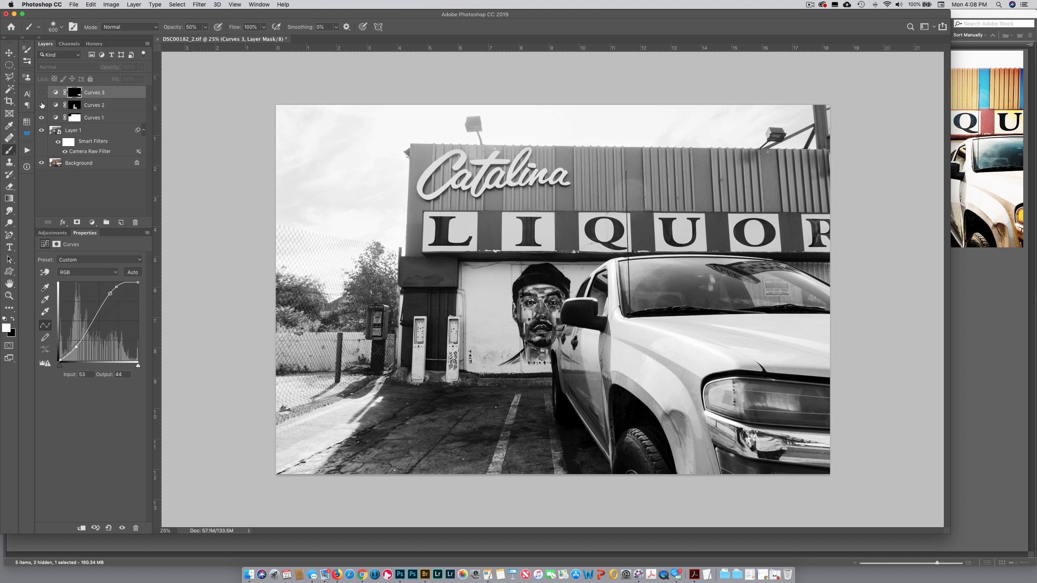
click(41, 105)
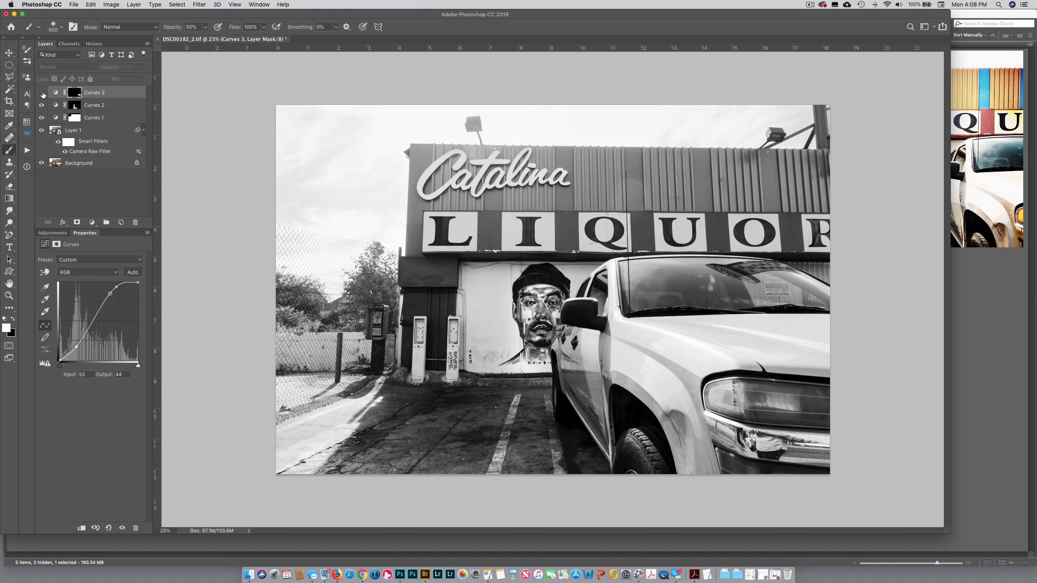
click(42, 93)
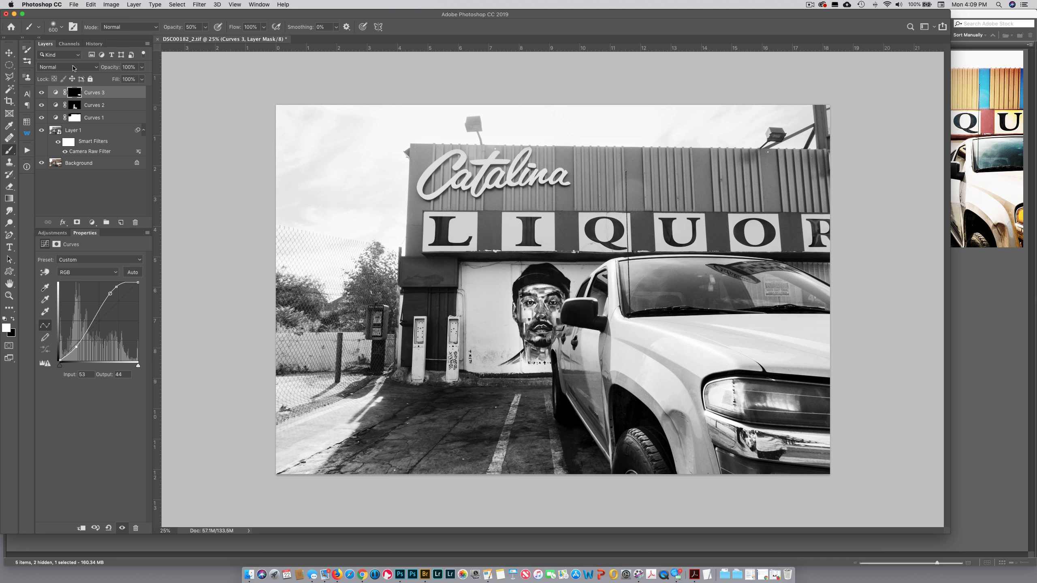
Add a Curves adjustment layer above Curves 3 and darken it from the pavement with a point at 56/32
click(52, 233)
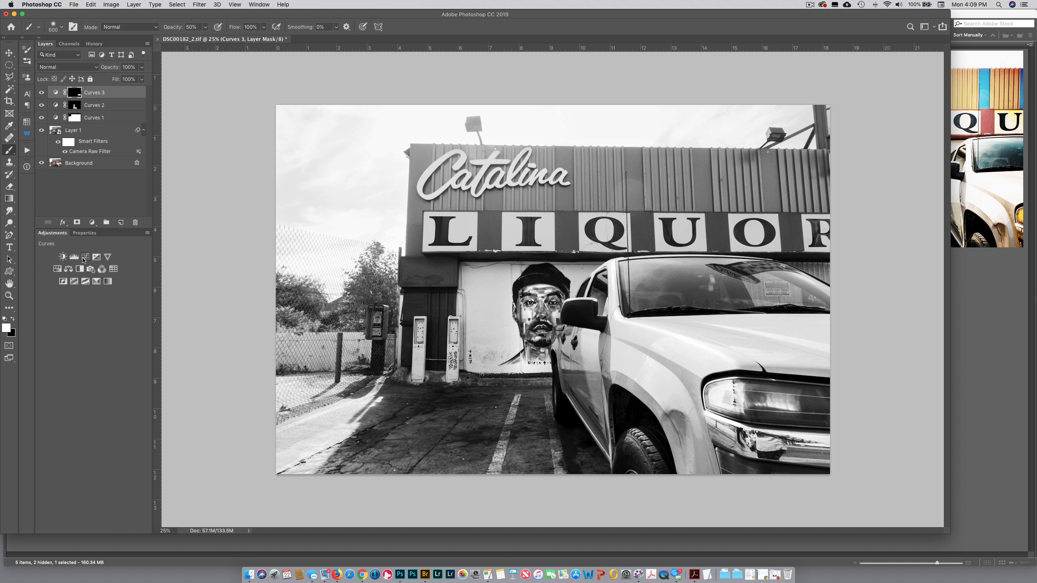
click(85, 257)
click(48, 273)
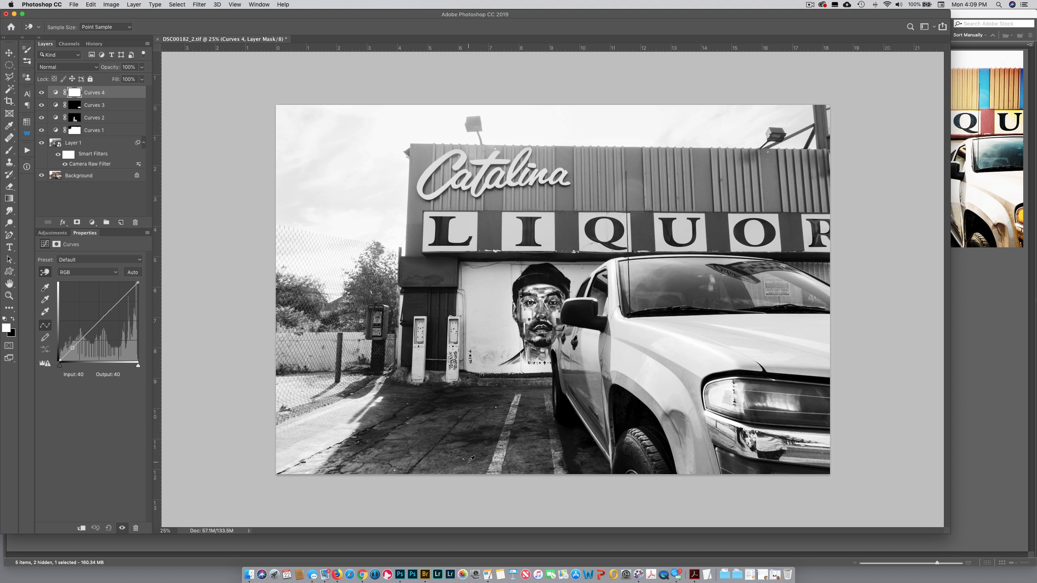
drag(476, 457, 473, 471)
Invert the Curves 4 mask and paint white over the pavement and up toward the phone booth, raising brush opacity from 50% to 100%
key(super+i)
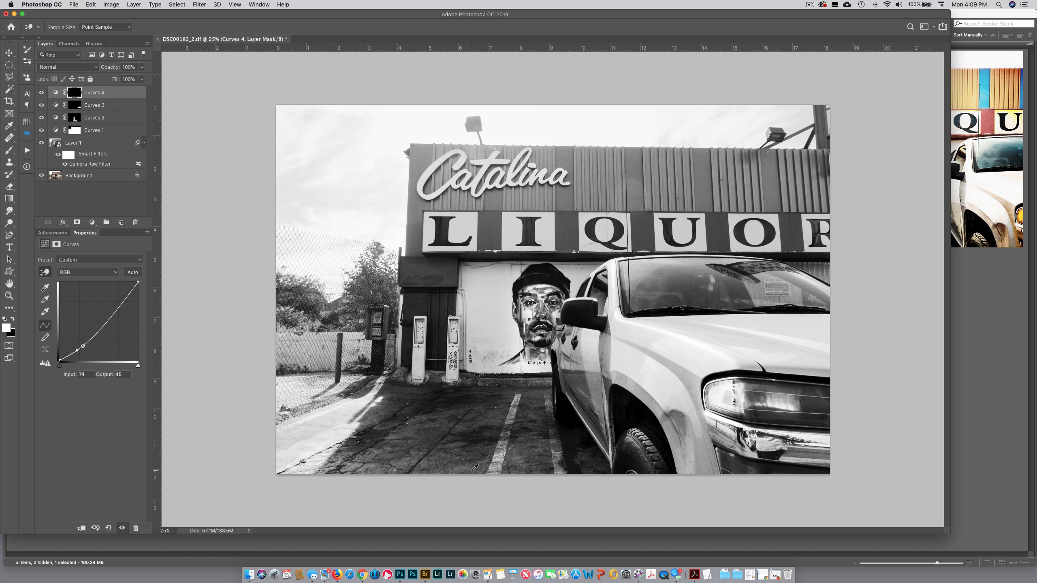
key(b)
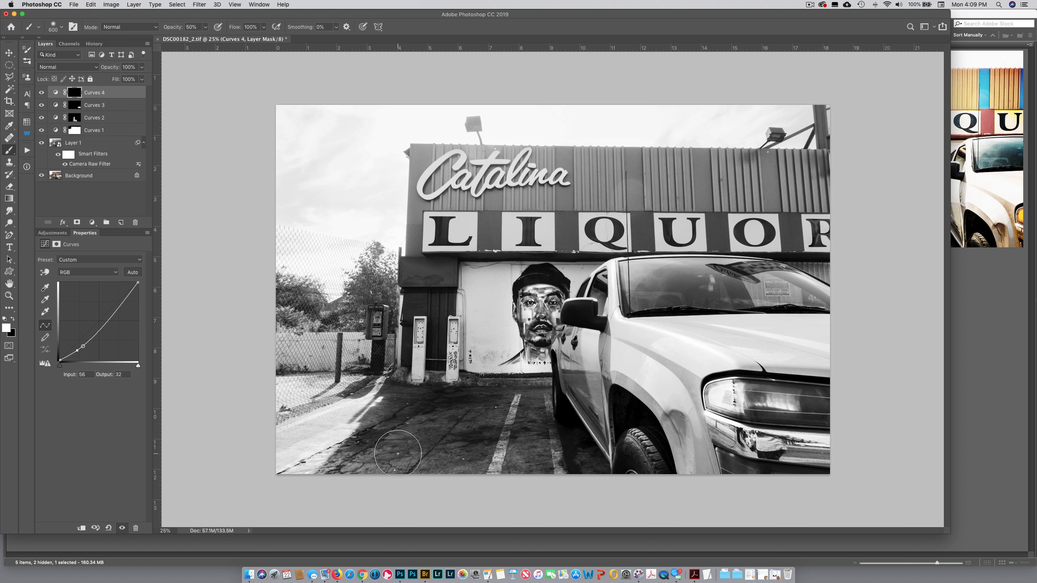
key(bracketright)
key(bracketright)
key(bracketright)
mouse_move(399, 454)
mouse_down()
mouse_move(375, 461)
mouse_move(399, 453)
mouse_move(553, 487)
mouse_move(499, 453)
mouse_move(495, 427)
mouse_move(321, 447)
mouse_move(327, 434)
mouse_move(287, 454)
mouse_move(343, 424)
mouse_move(306, 434)
mouse_move(293, 411)
mouse_move(315, 486)
mouse_move(420, 465)
mouse_move(416, 476)
mouse_move(522, 487)
mouse_move(434, 458)
mouse_move(385, 472)
mouse_move(349, 460)
mouse_move(347, 442)
mouse_move(308, 410)
mouse_move(310, 423)
mouse_move(286, 295)
mouse_move(274, 308)
mouse_move(311, 320)
mouse_move(289, 332)
mouse_move(293, 387)
mouse_move(321, 429)
mouse_move(268, 470)
mouse_move(297, 459)
mouse_move(313, 403)
mouse_move(293, 325)
mouse_move(374, 285)
mouse_move(351, 314)
mouse_move(375, 292)
mouse_move(376, 260)
mouse_move(389, 304)
mouse_up()
key(0)
key(bracketleft)
key(bracketleft)
key(bracketleft)
key(bracketleft)
key(bracketleft)
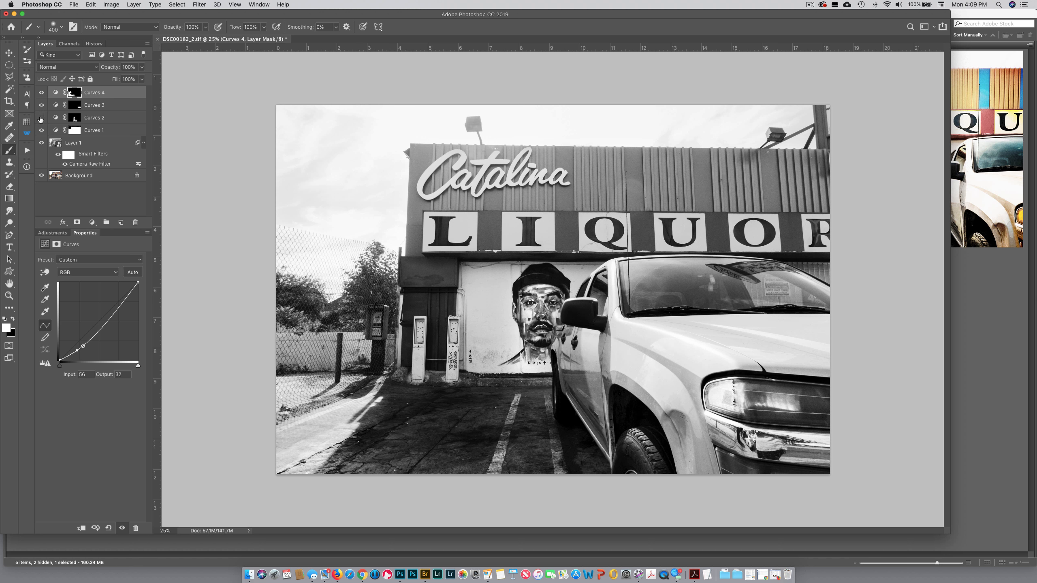
Review the curves of Curves 2, 3 and 4, and compare the image with Curves 2 off and on
click(41, 117)
click(41, 117)
click(57, 118)
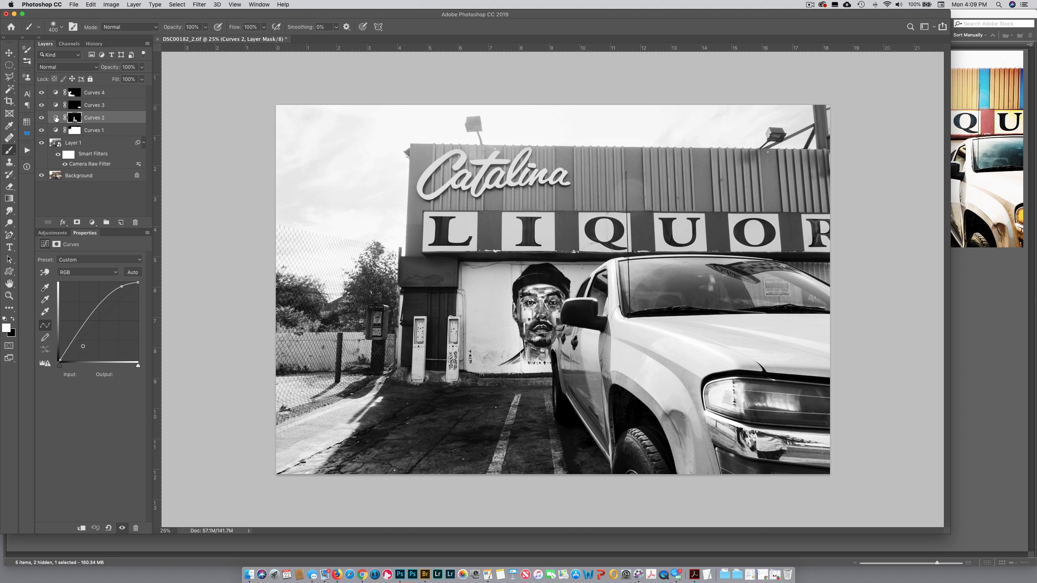
click(55, 106)
click(56, 95)
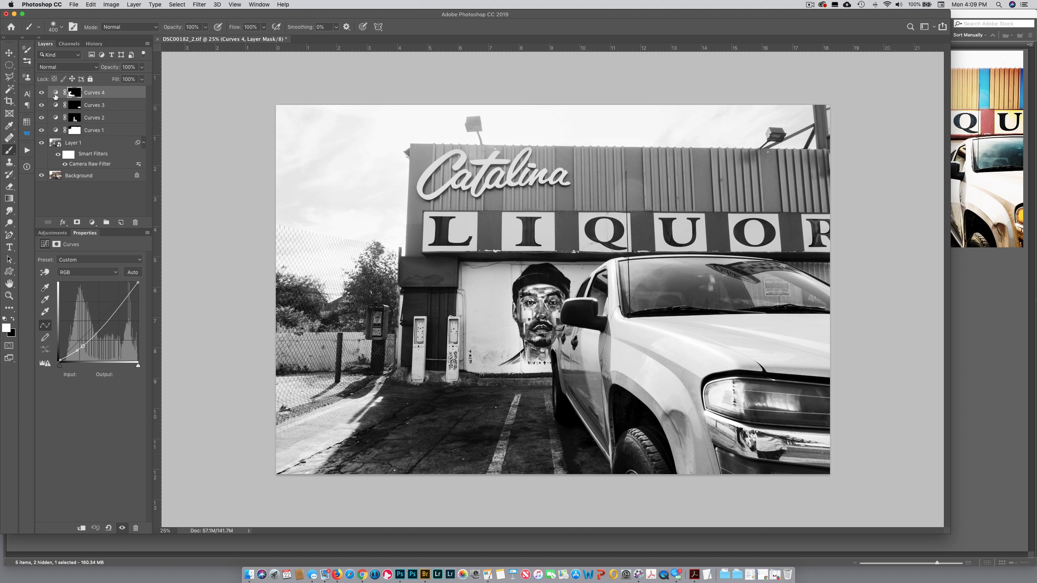
click(55, 106)
click(56, 117)
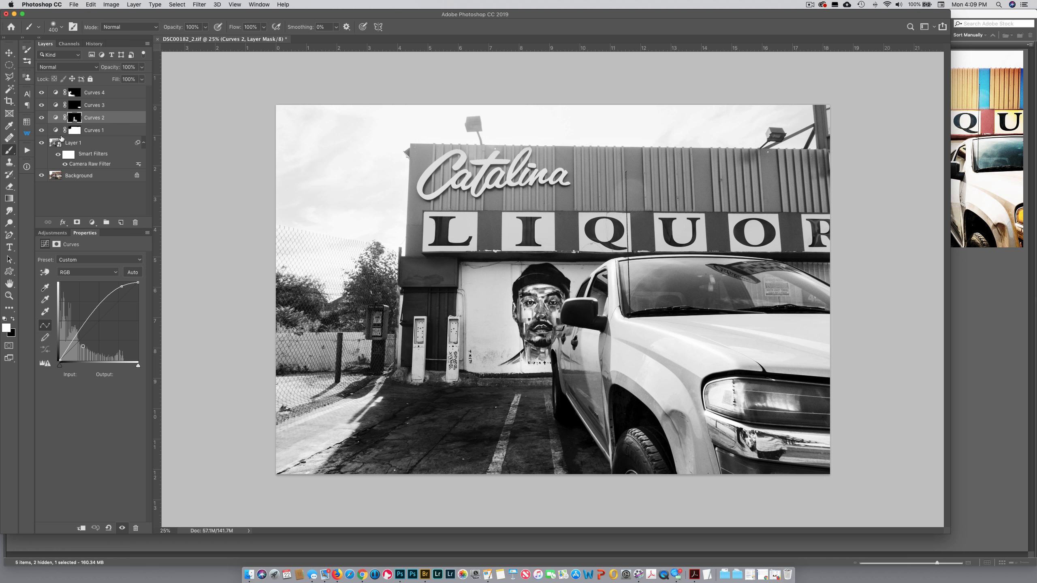
click(41, 118)
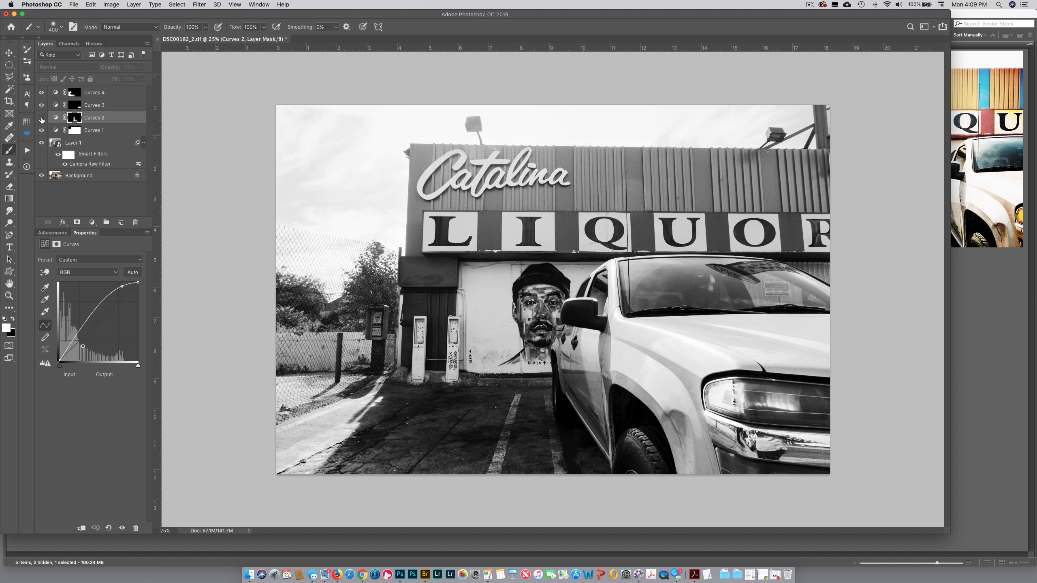
click(42, 118)
click(41, 118)
click(42, 118)
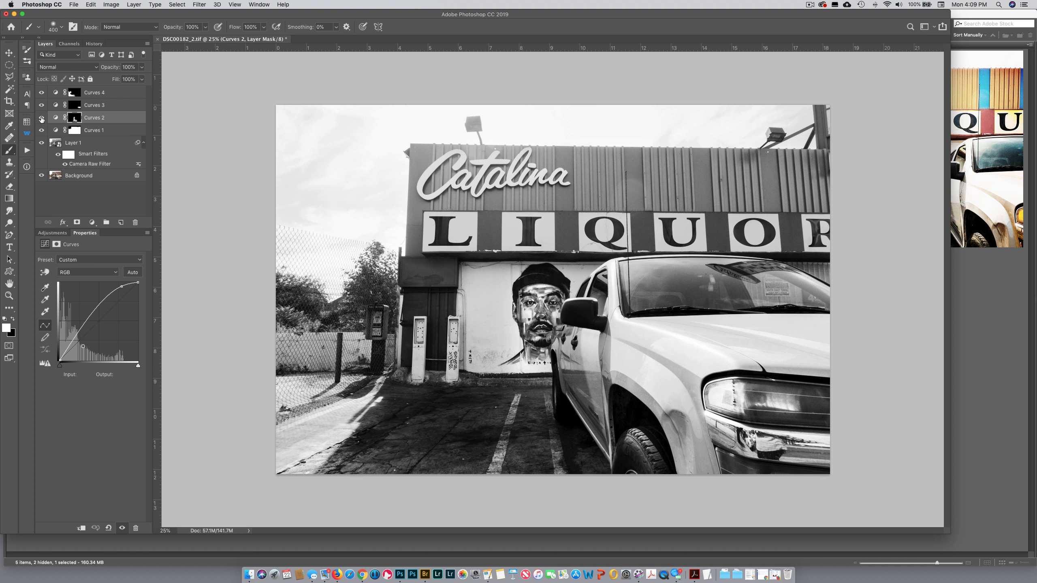
Brighten the Curves 2 midtones with a point at 101/169, and compare the result against Layer 1 alone
click(56, 117)
drag(93, 313, 91, 309)
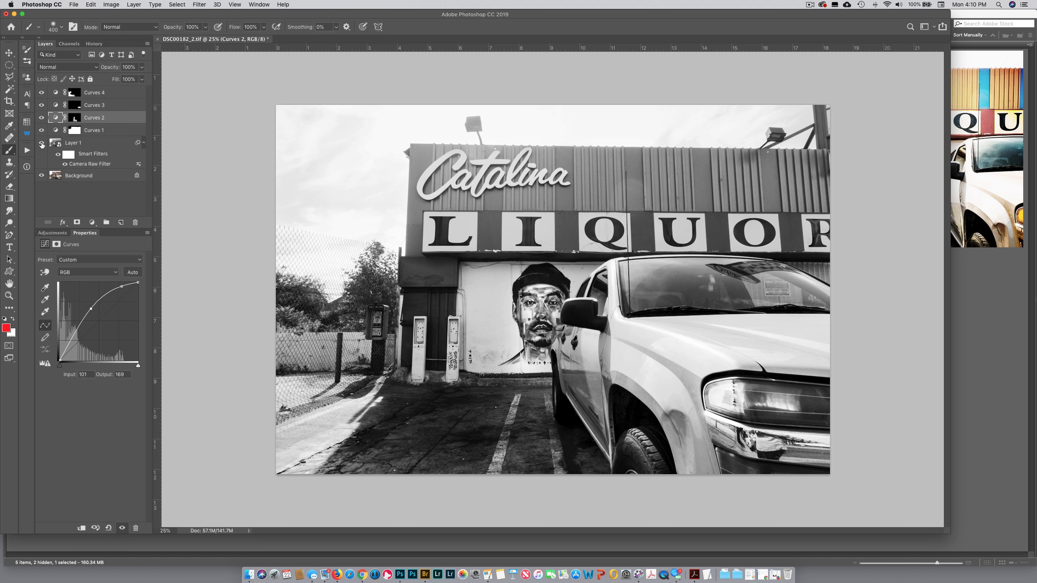
alt+click(41, 143)
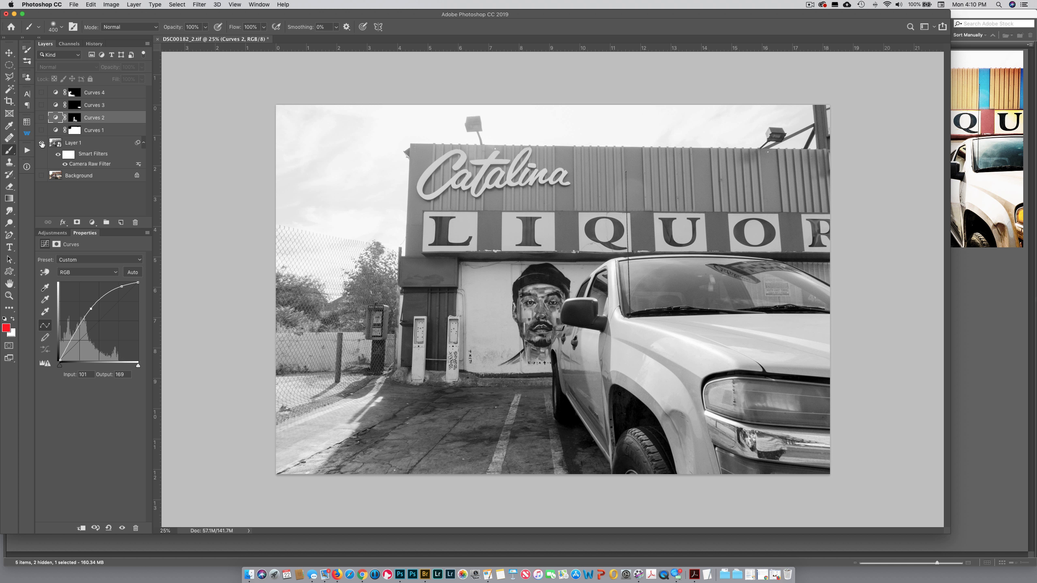
alt+click(42, 143)
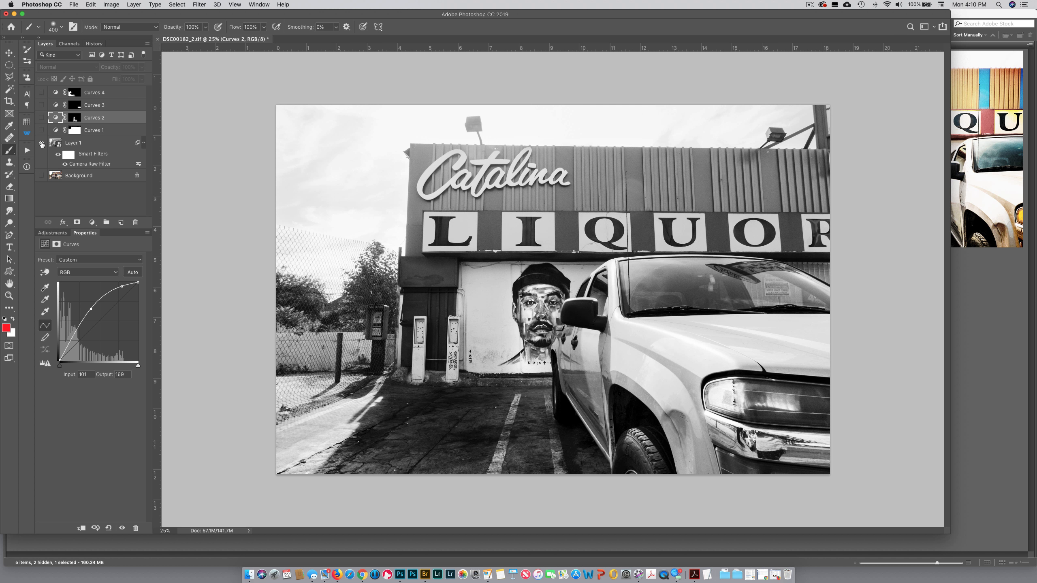
alt+click(42, 143)
alt+click(42, 143)
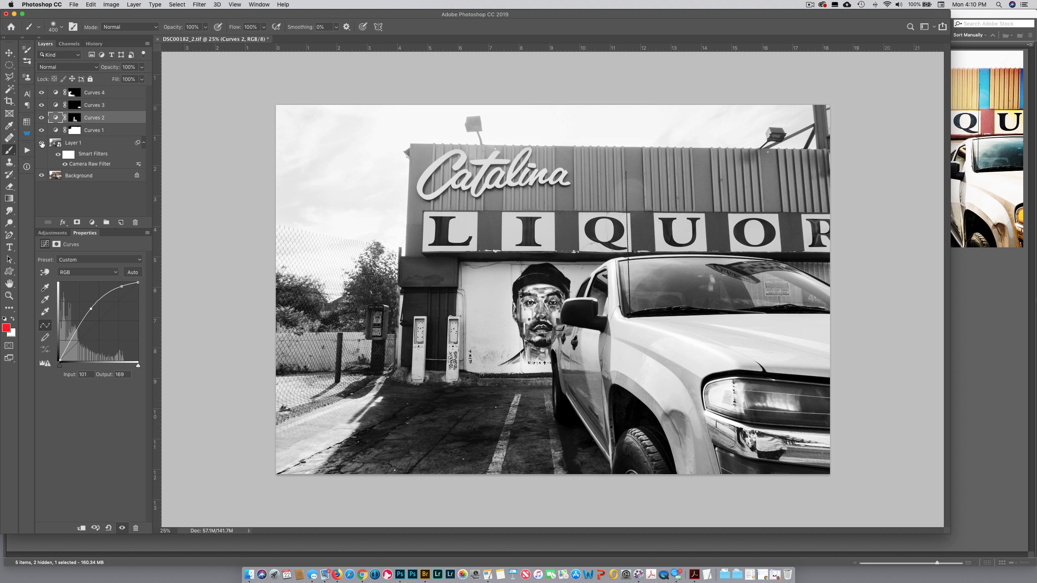
alt+click(41, 143)
alt+click(41, 143)
Paint white on the Curves 4 mask over the upper end of the building beside the roof beams with a 1000 px brush
click(72, 93)
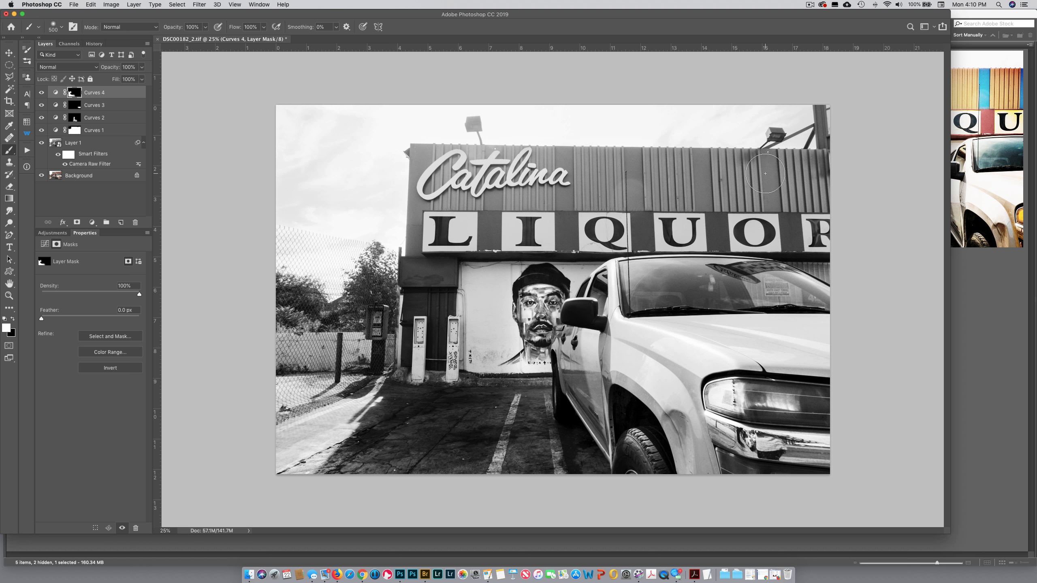
key(bracketright)
key(bracketright)
key(bracketright)
key(bracketright)
key(bracketright)
key(bracketright)
mouse_move(827, 117)
mouse_down()
mouse_move(821, 228)
mouse_move(753, 201)
mouse_up()
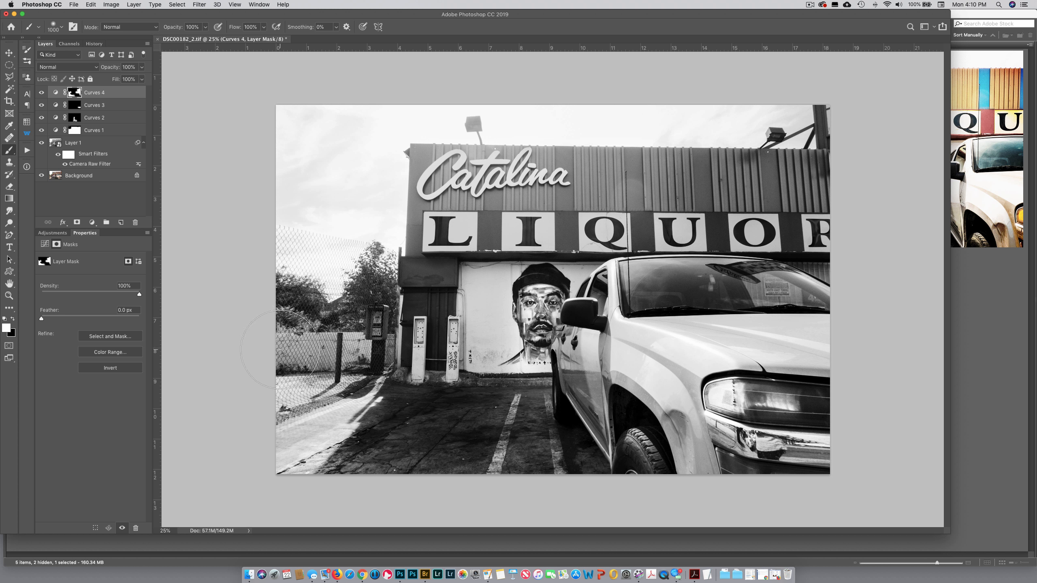
Compare the image with the Curves 4 layer repeatedly switched off and on
click(41, 93)
click(42, 93)
click(42, 93)
click(42, 93)
click(42, 93)
click(42, 93)
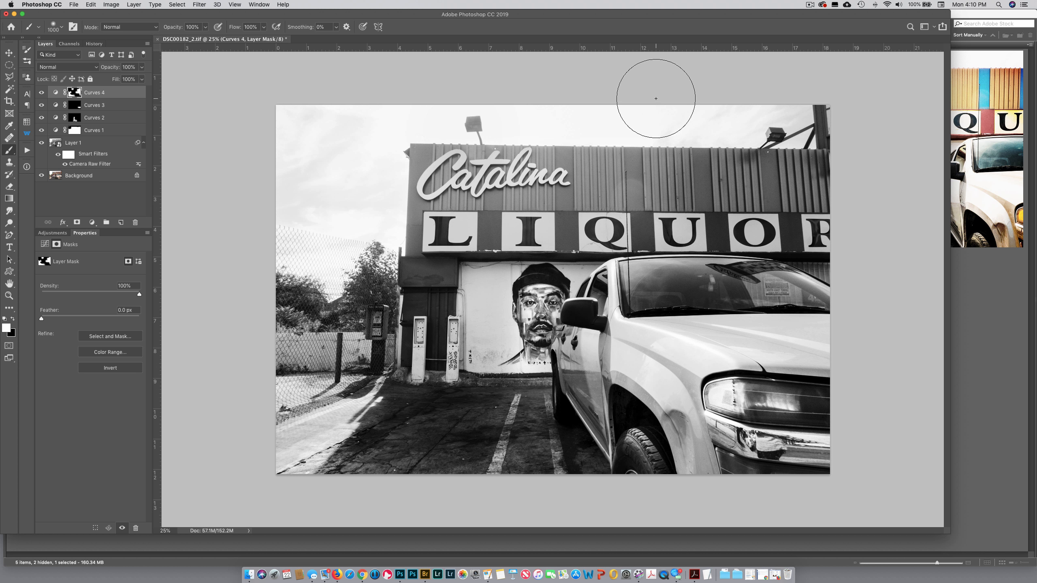
click(42, 93)
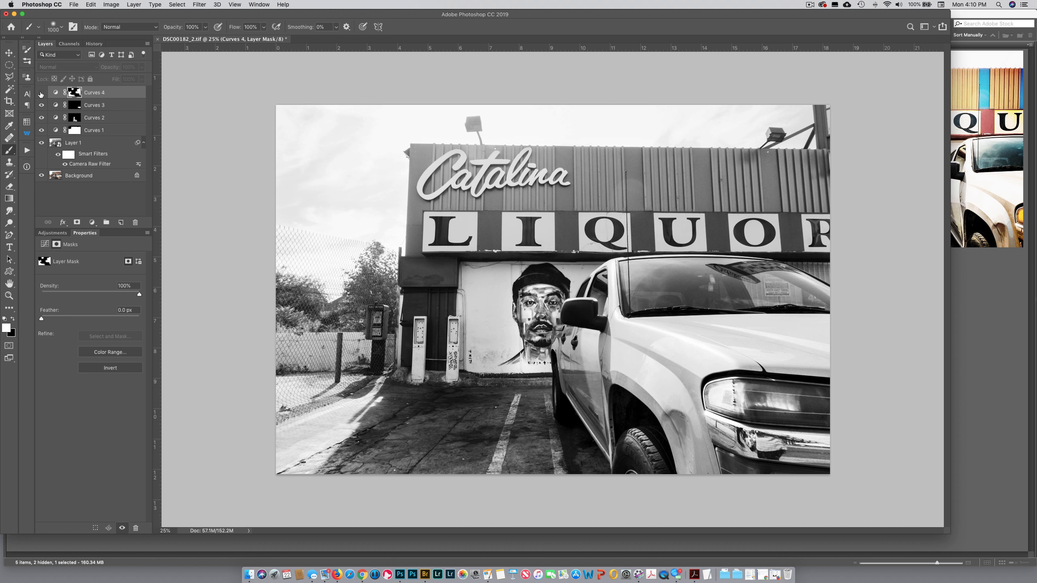
click(41, 93)
click(41, 93)
click(41, 94)
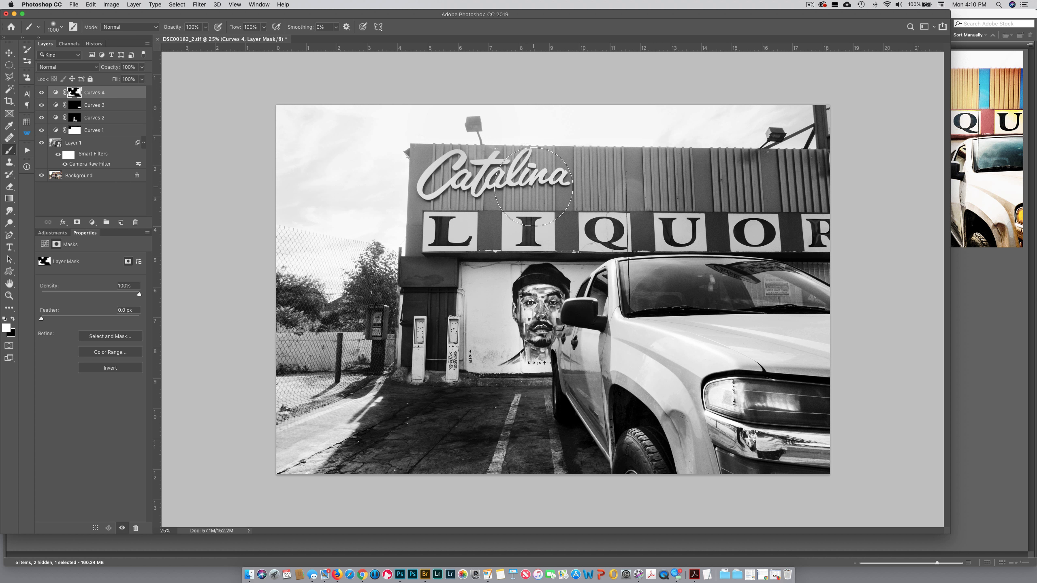
Paint black at 50% brush opacity on the Curves 4 mask over the corrugated siding above the LIQUOR letters
key(5)
key(x)
click(694, 189)
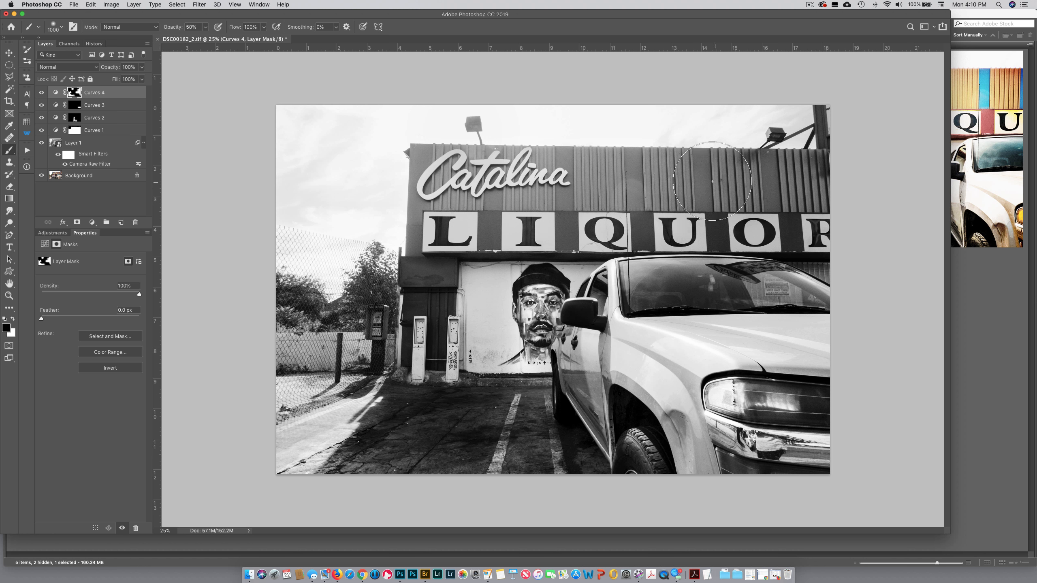